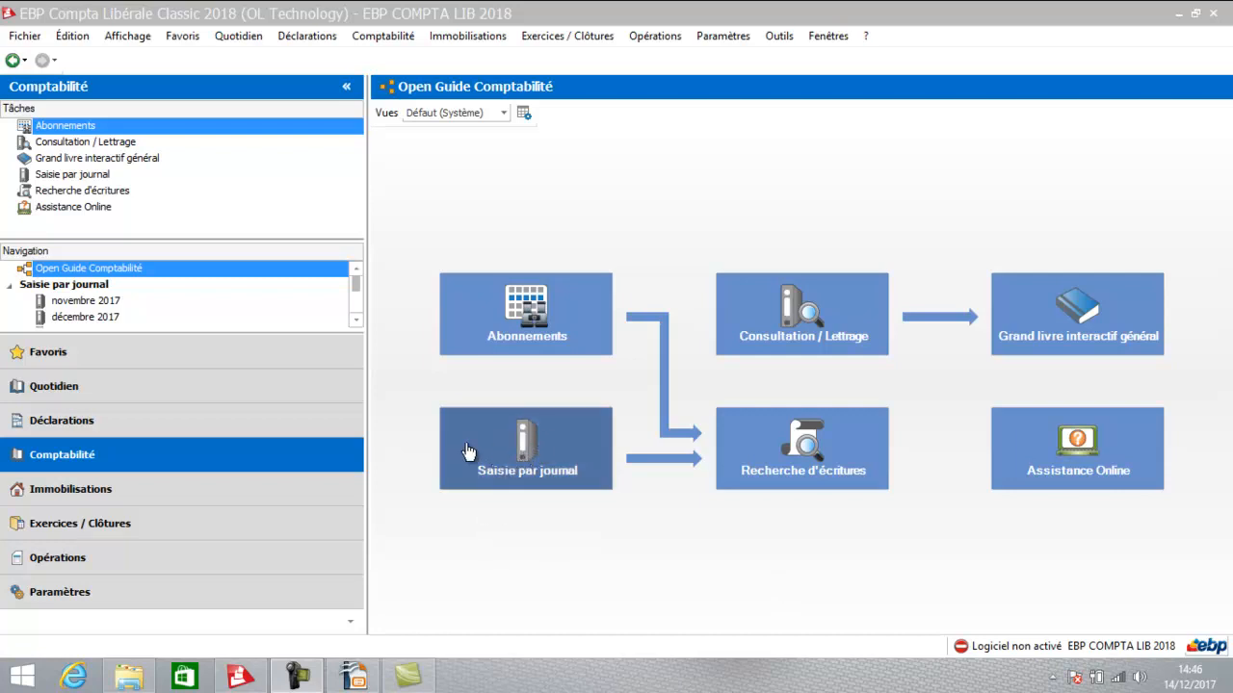
Open the OD journal for novembre 2017 in Saisie par journal
click(583, 466)
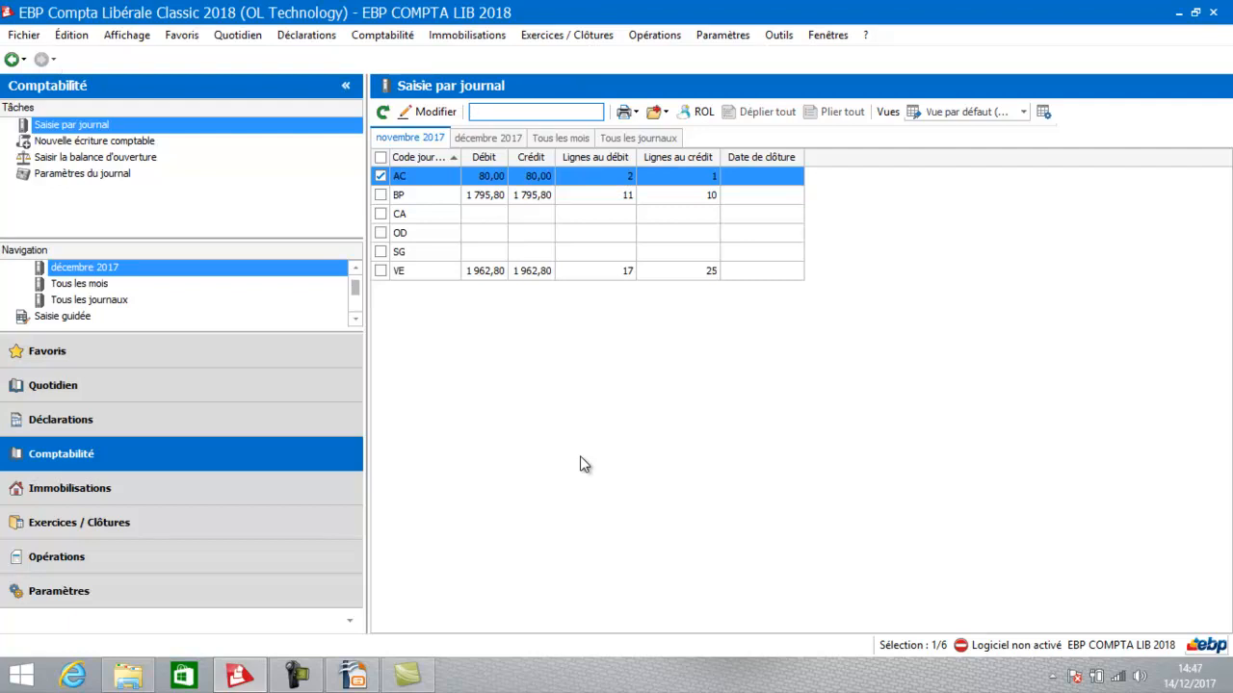
click(439, 234)
double_click(438, 234)
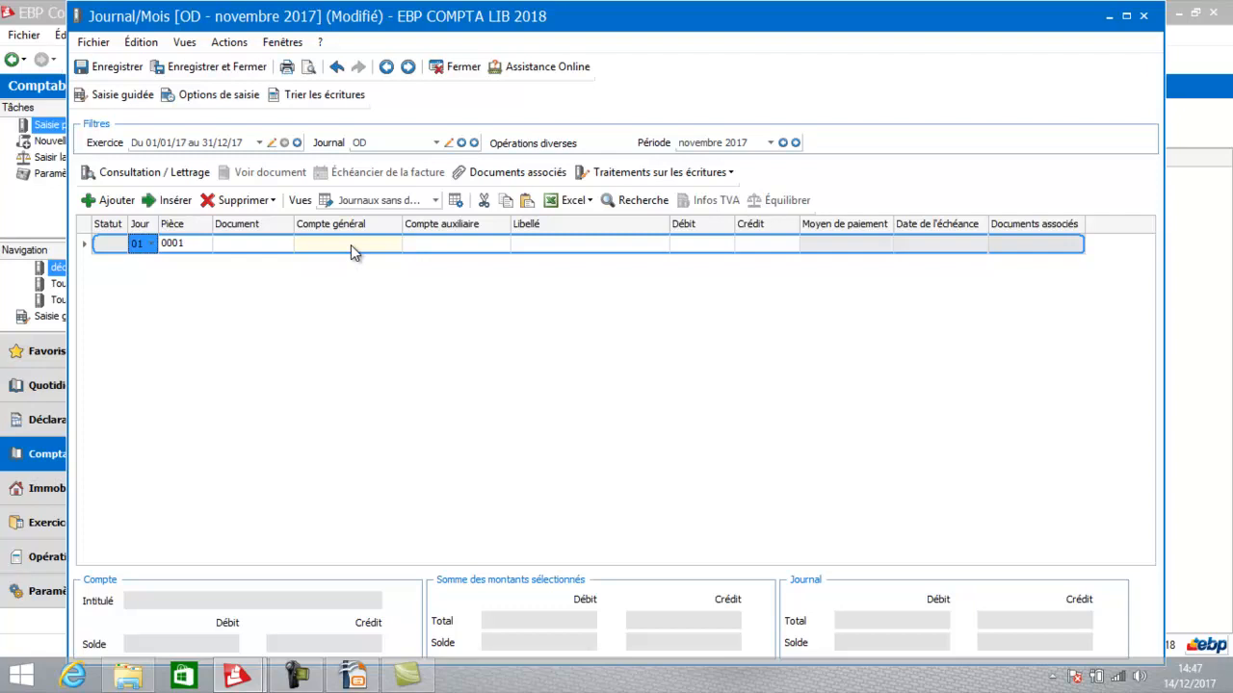
Set the general account of the first entry line to 4456610, TVA déductible 20% Débits
key(Tab)
key(Tab)
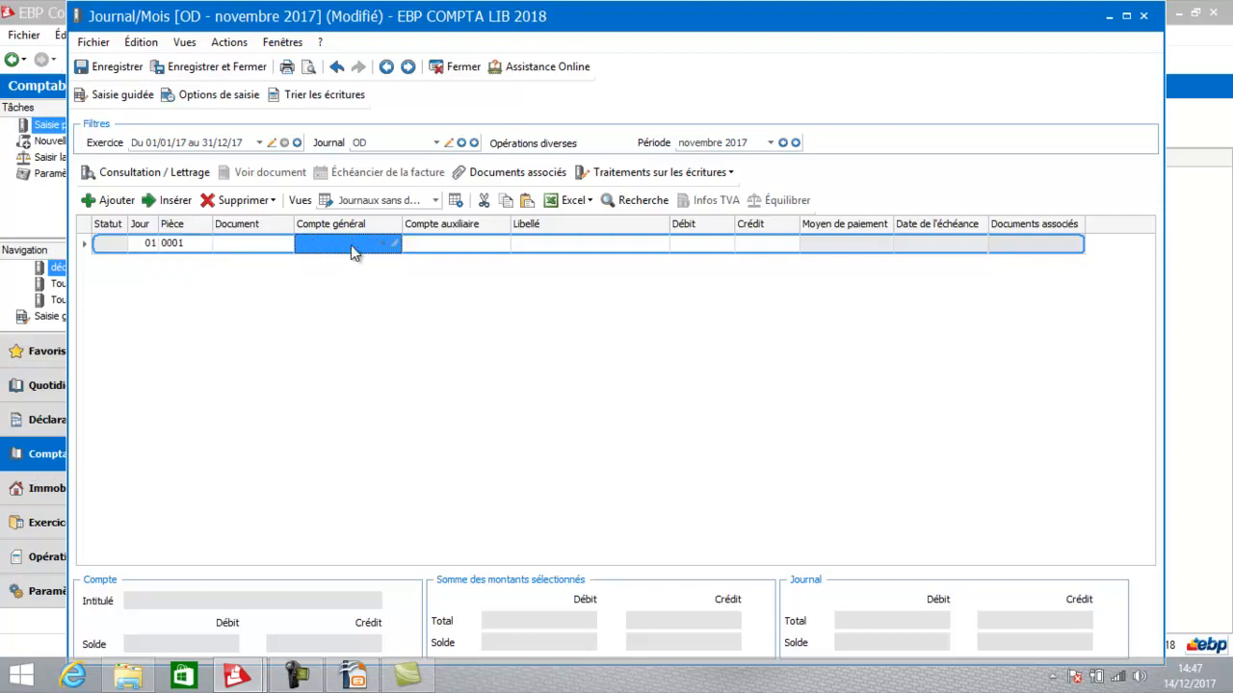
text(")
key(BackSpace)
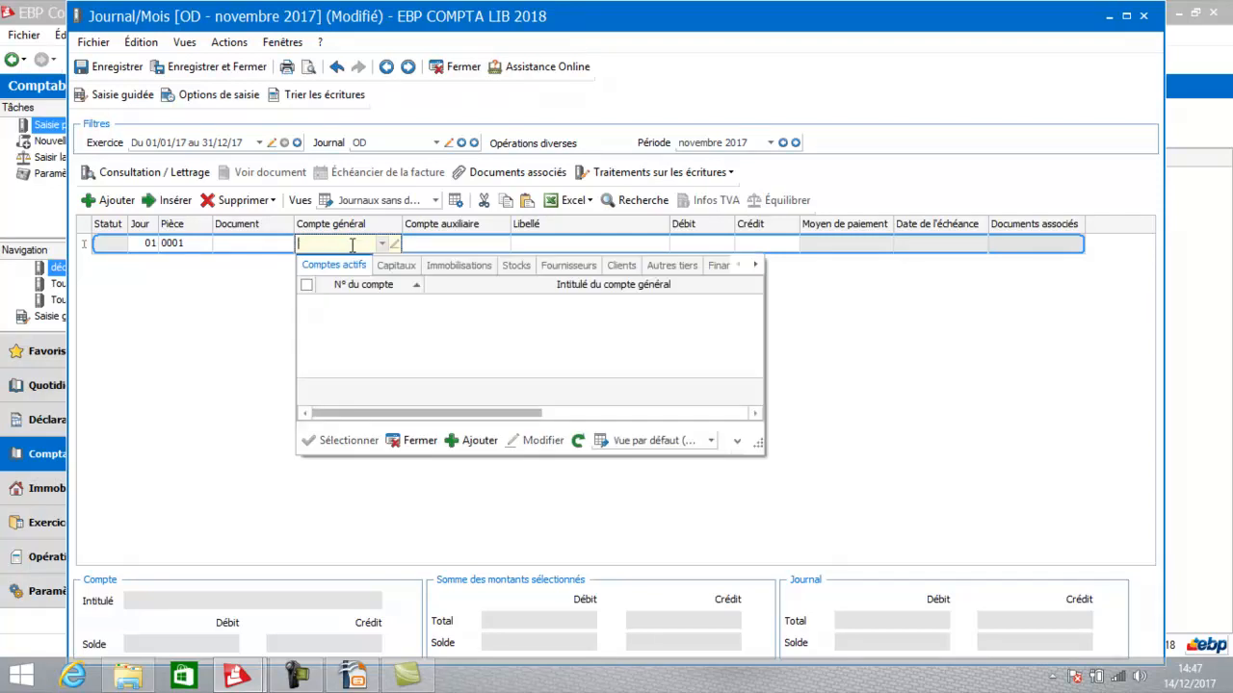
text(44)
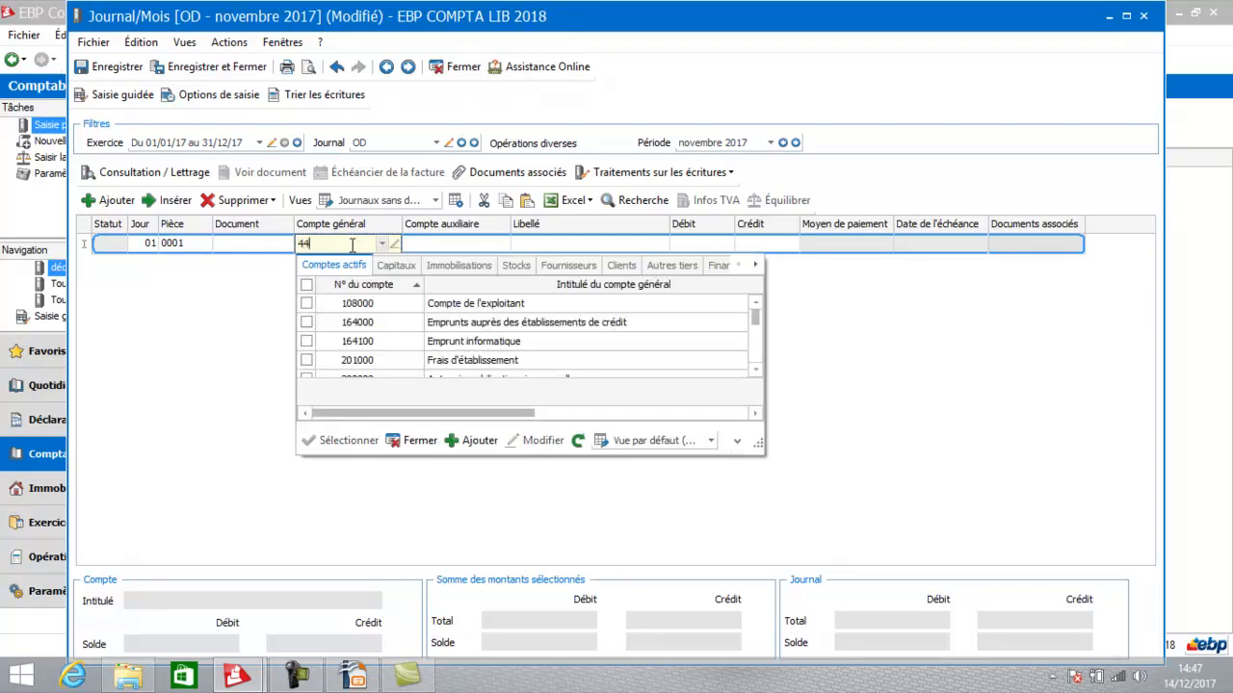
text(55)
key(BackSpace)
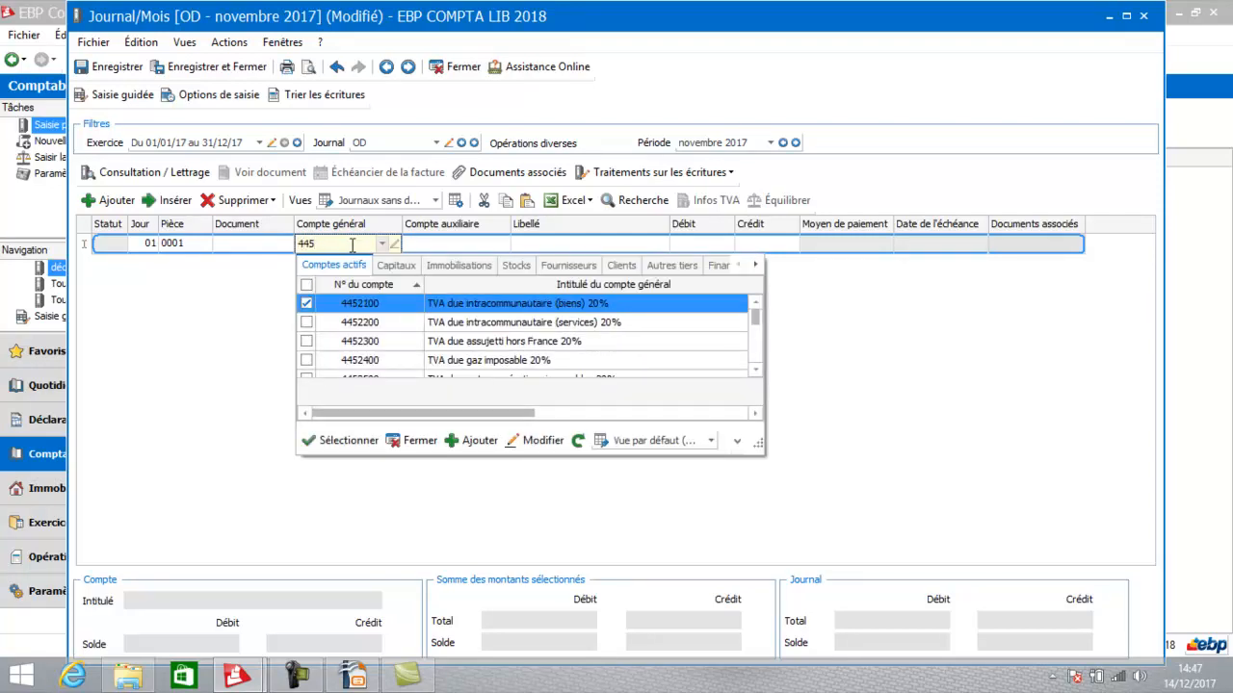
text(66)
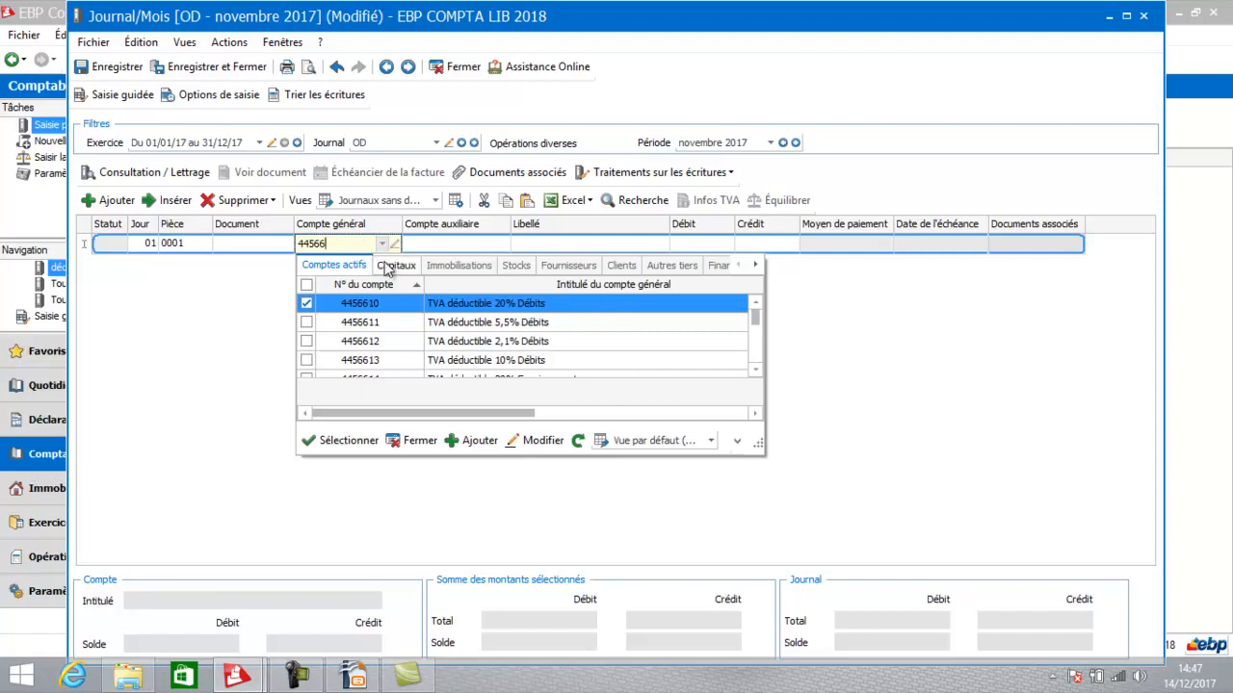
double_click(451, 303)
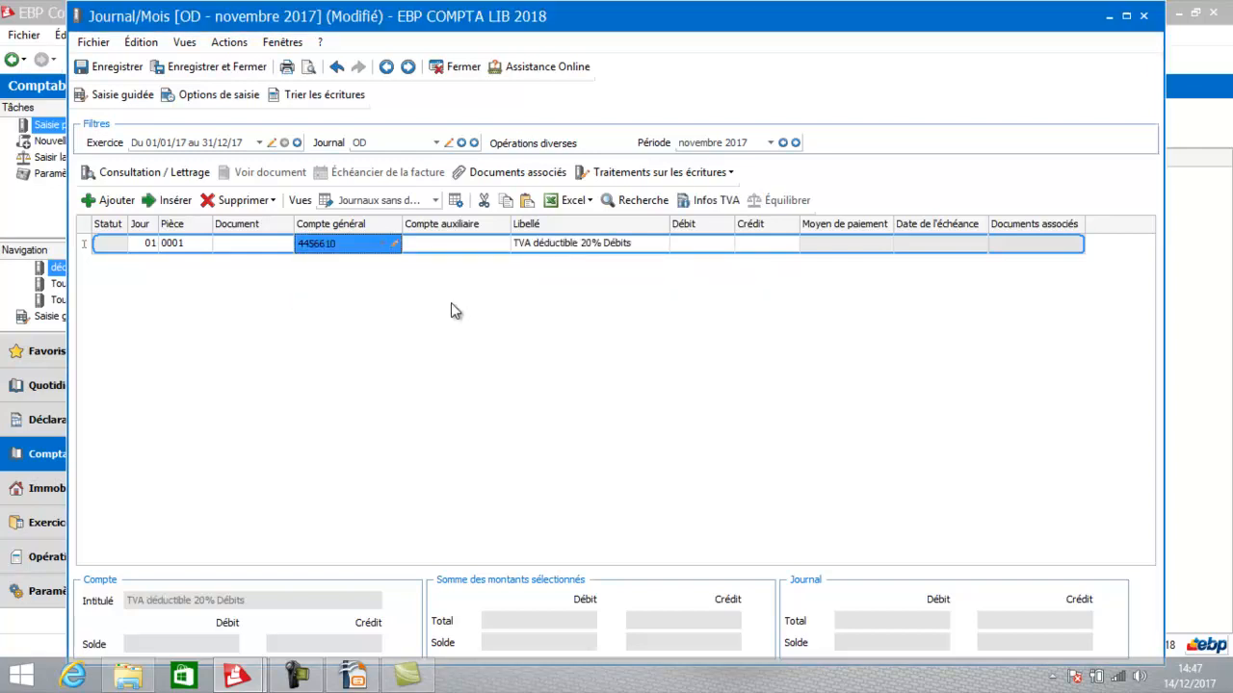
Enter a credit of 5000 on the 4456610 line and validate the line
key(Tab)
key(Tab)
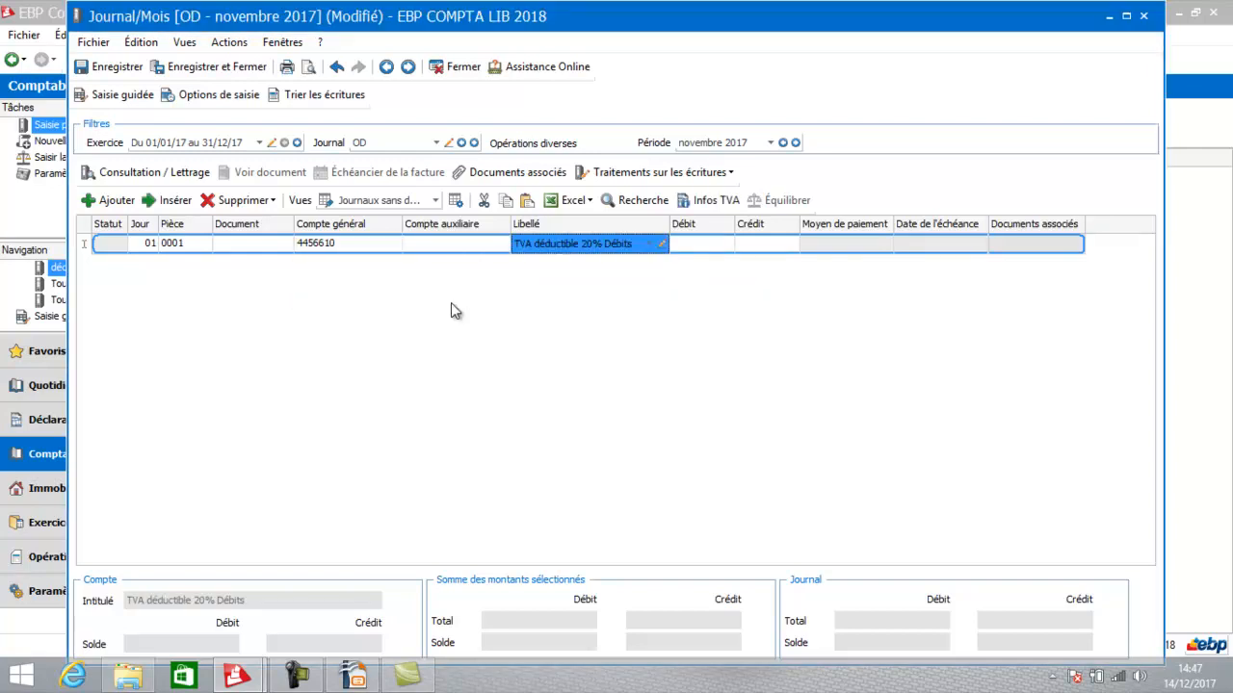
key(Tab)
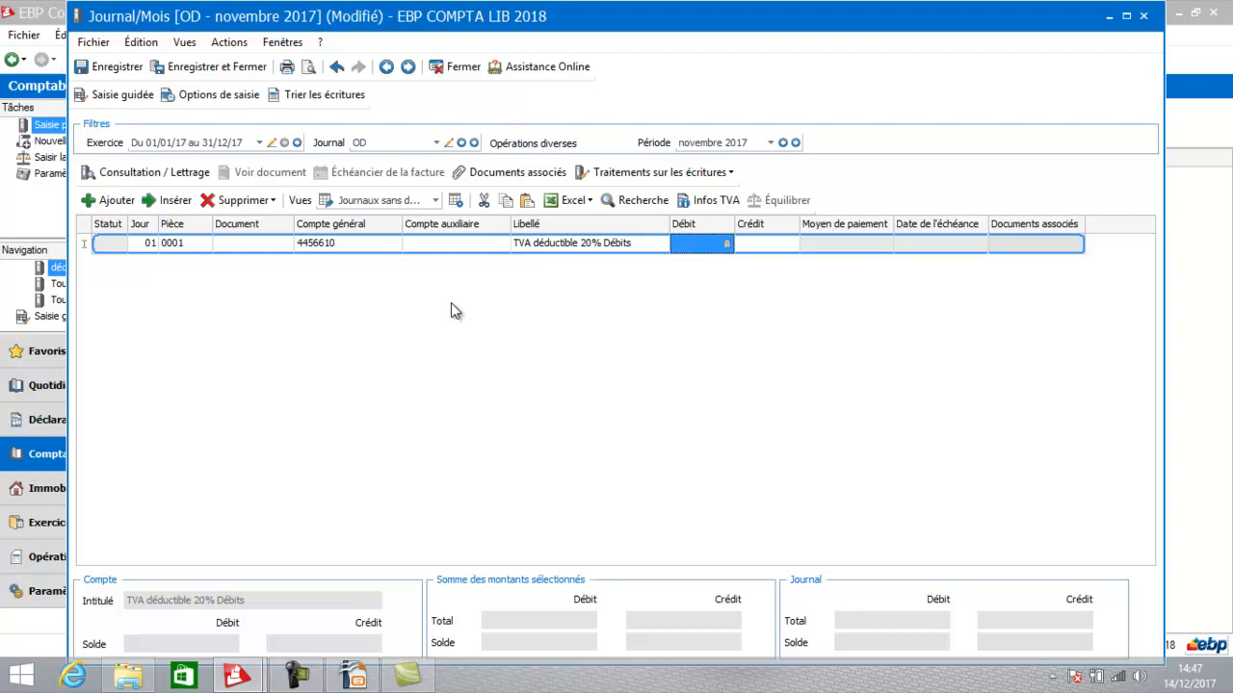
key(Tab)
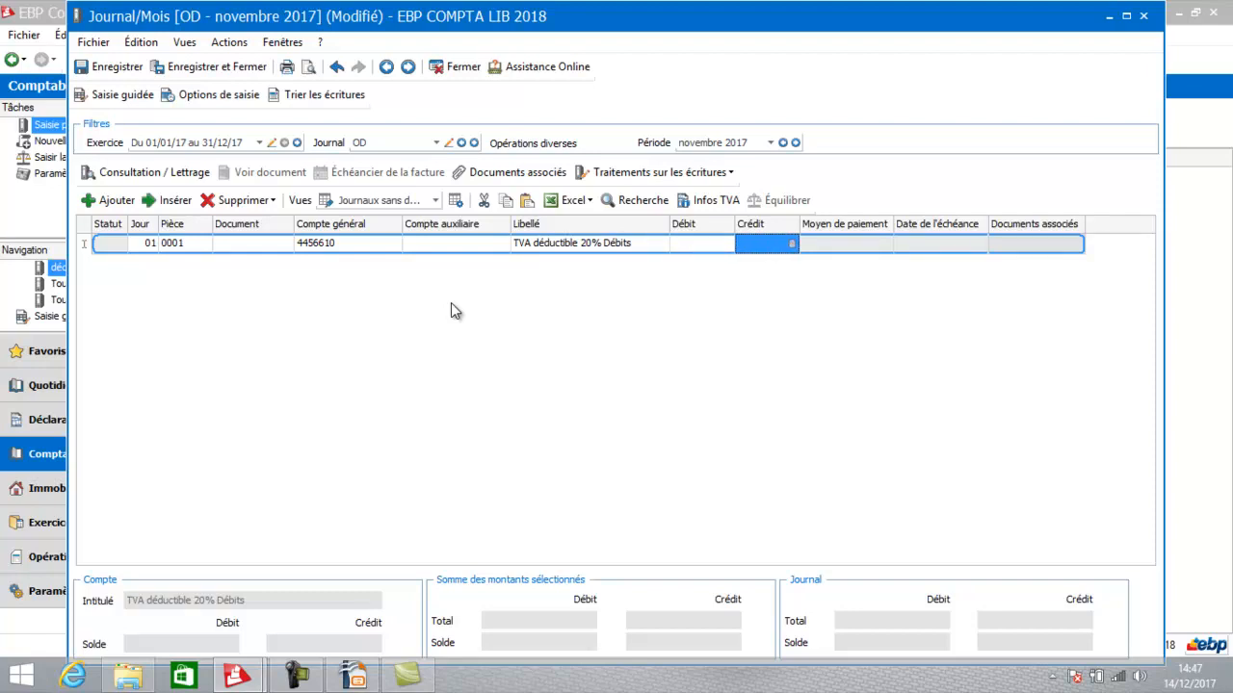
text(5000)
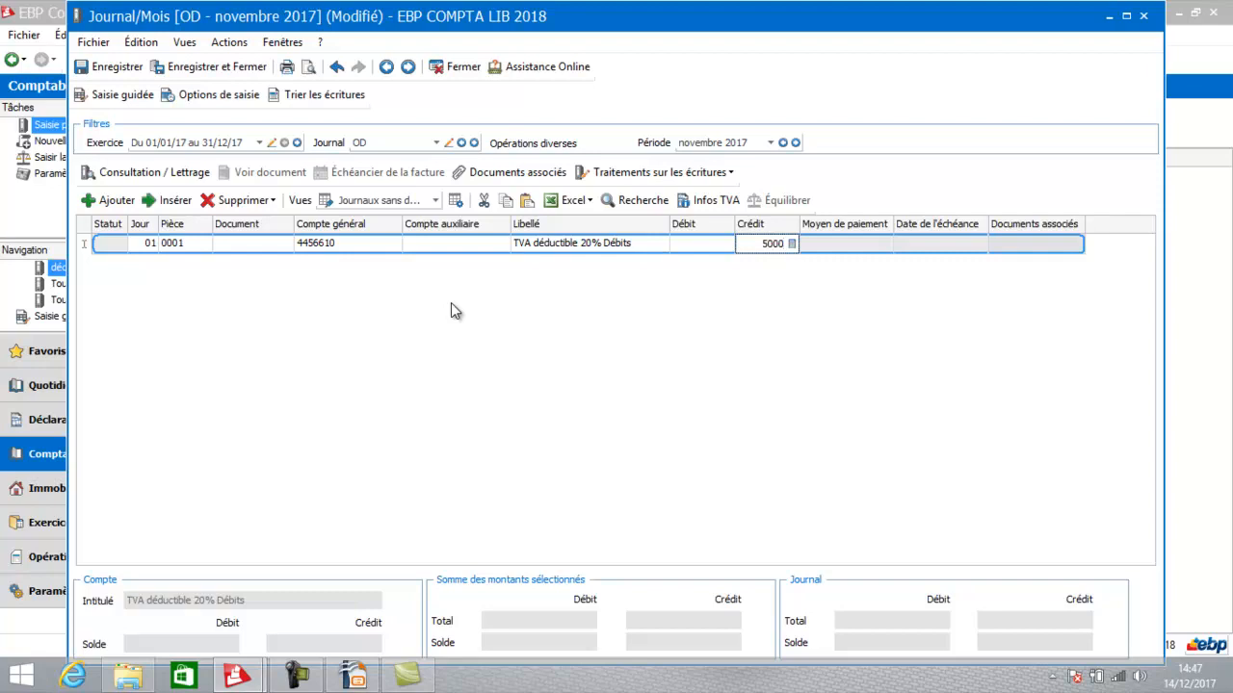
key(Return)
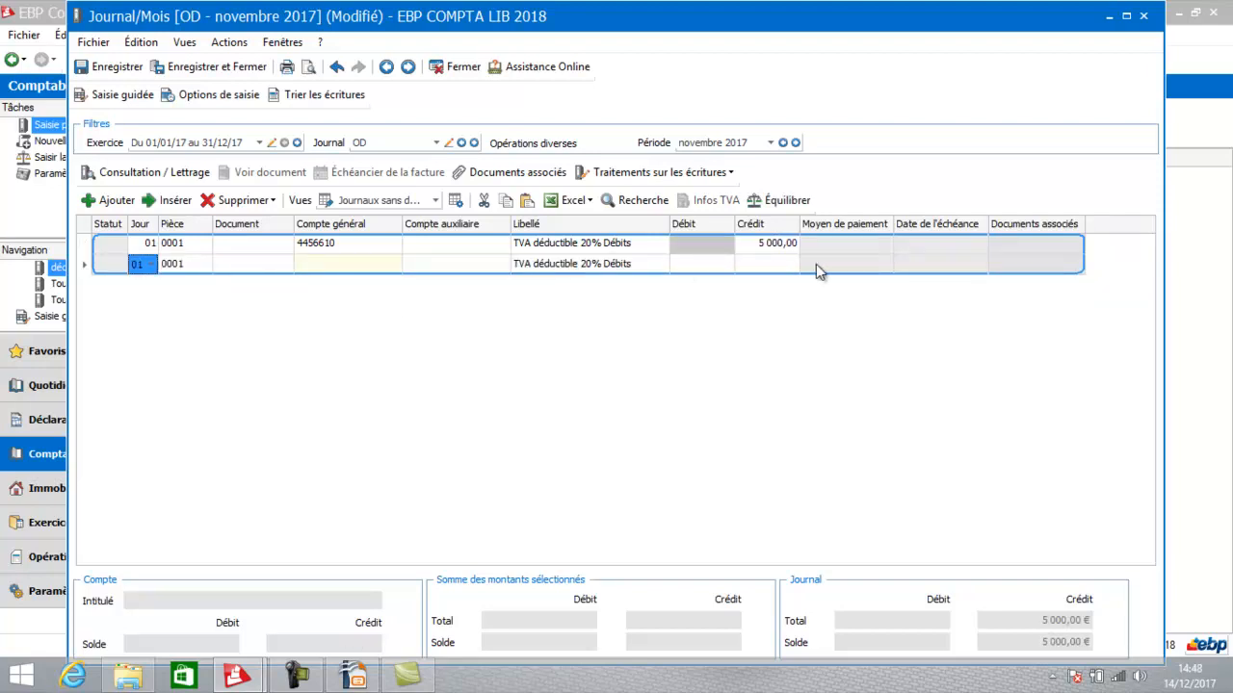
Fill the second entry line with general account 4457110, TVA collectée 20% Débits, and a debit of 3000
click(339, 269)
click(339, 264)
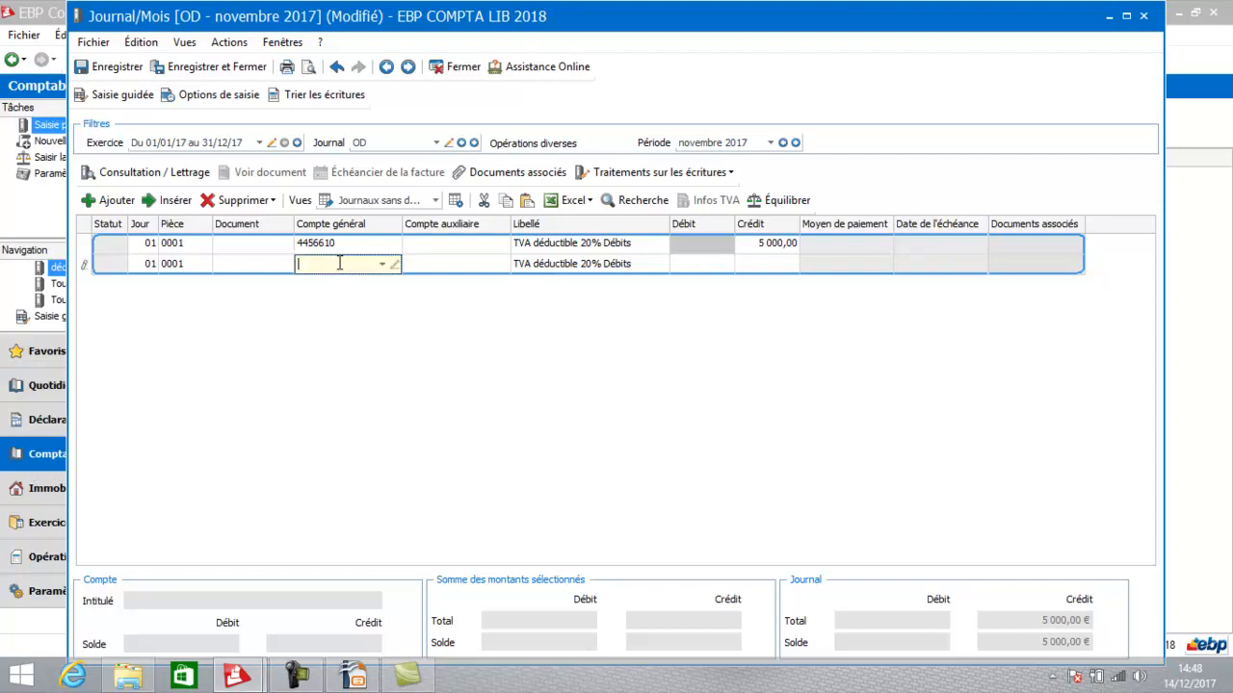
text(4457)
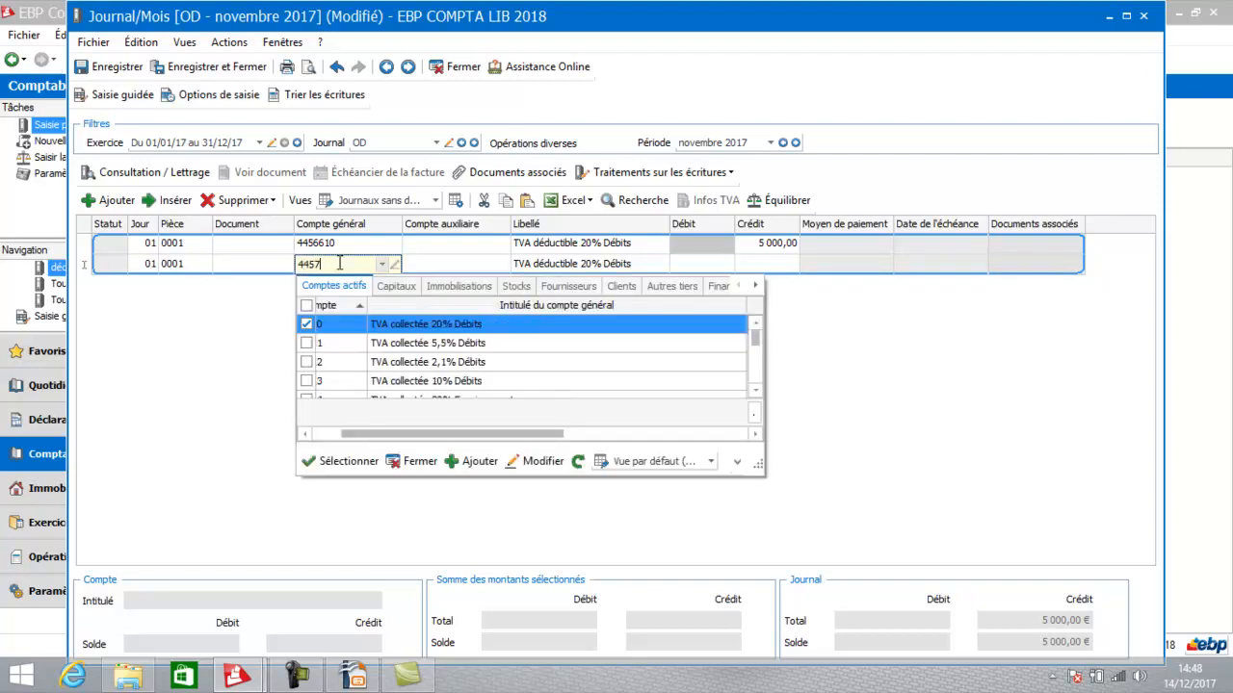
double_click(404, 328)
click(724, 268)
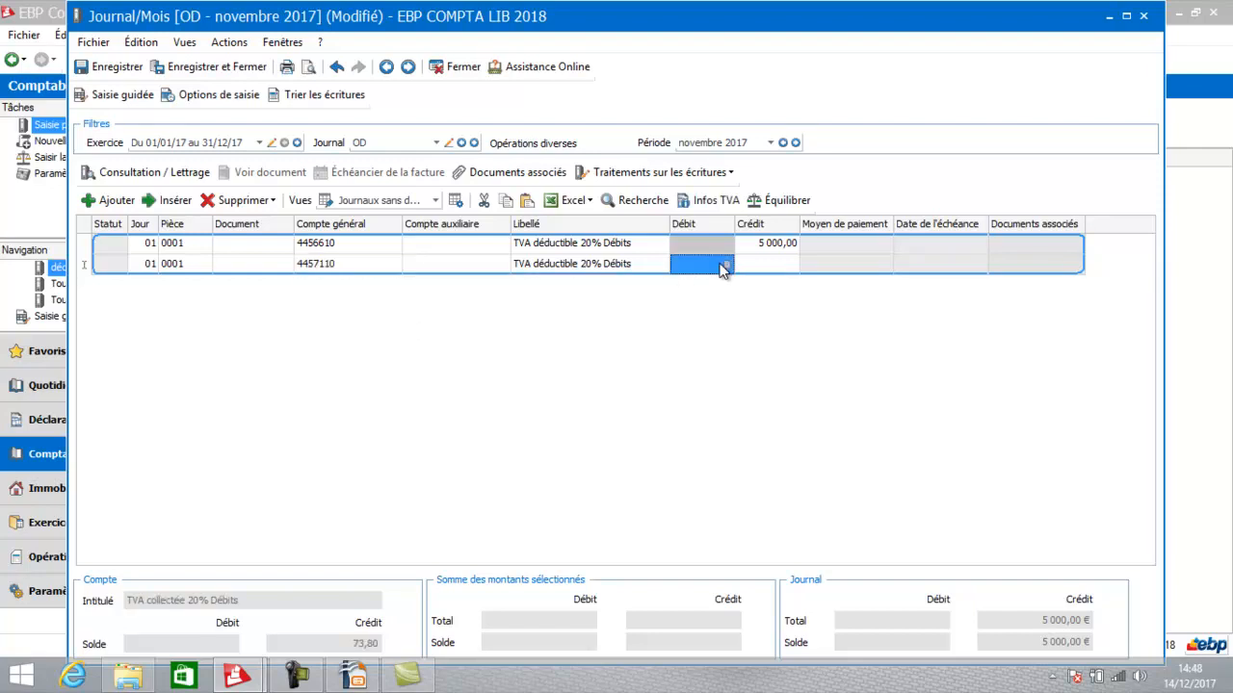
text(3000)
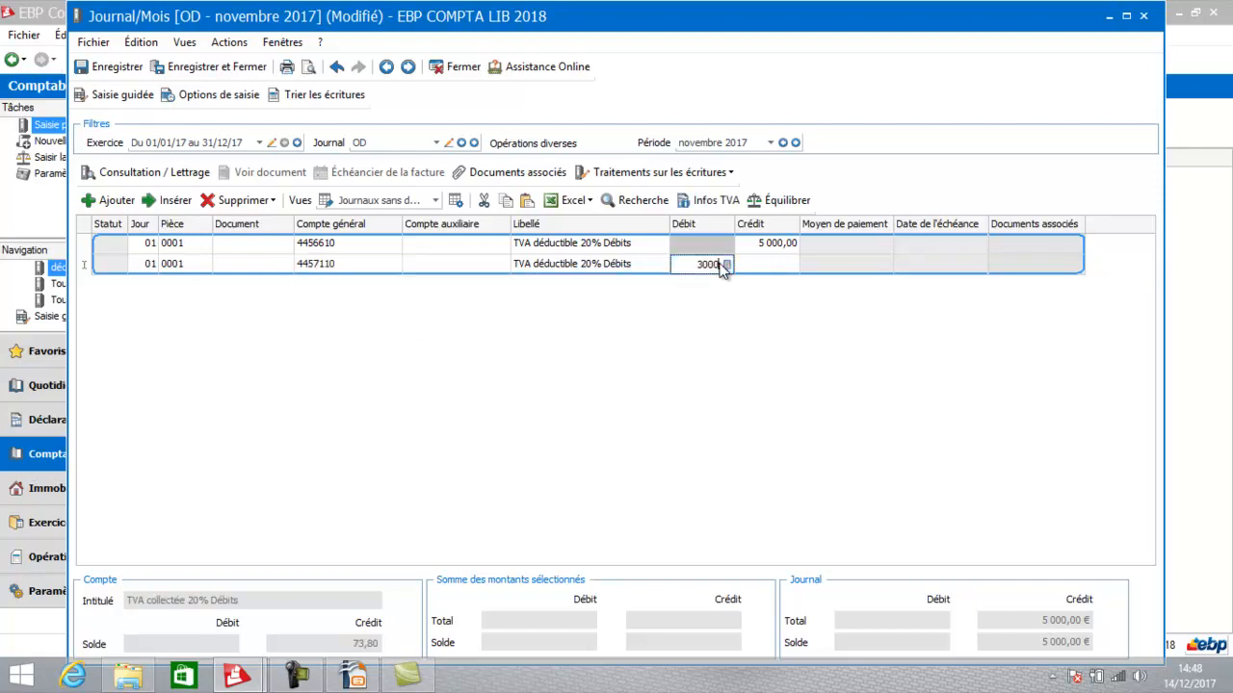
key(Return)
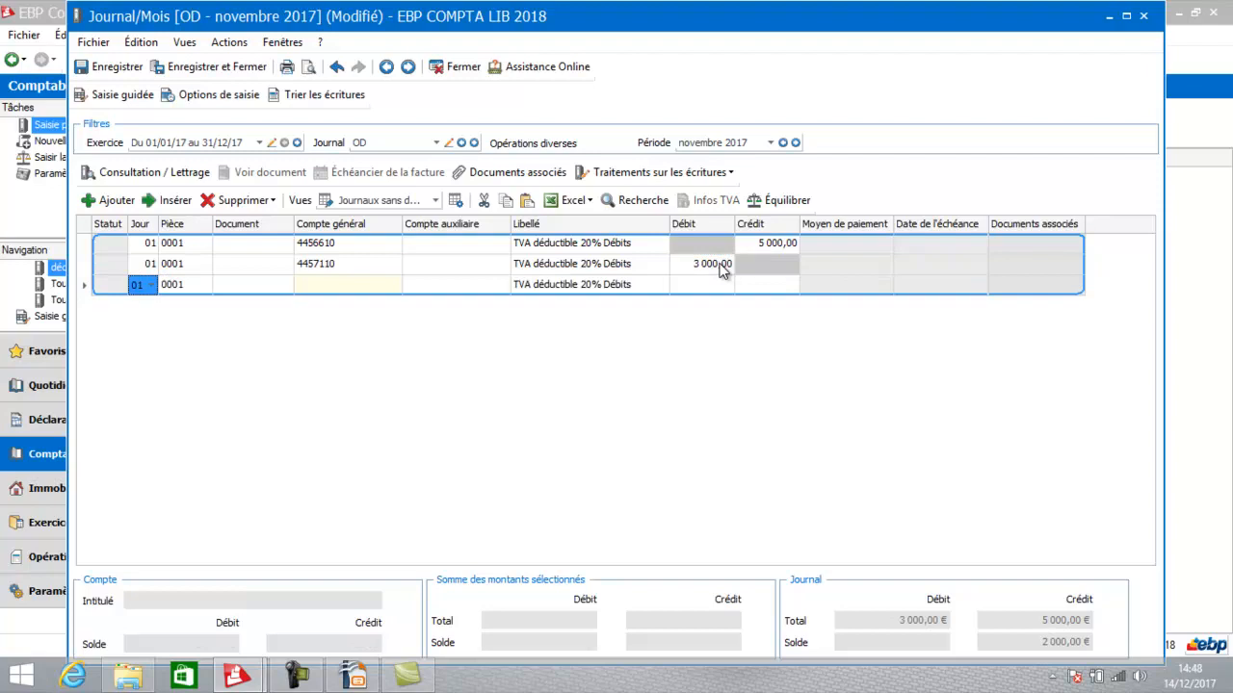
Fill the third entry line with general account 4456210, TVA sur immobilisations 20% Débits, and a credit of 50
click(325, 288)
click(325, 288)
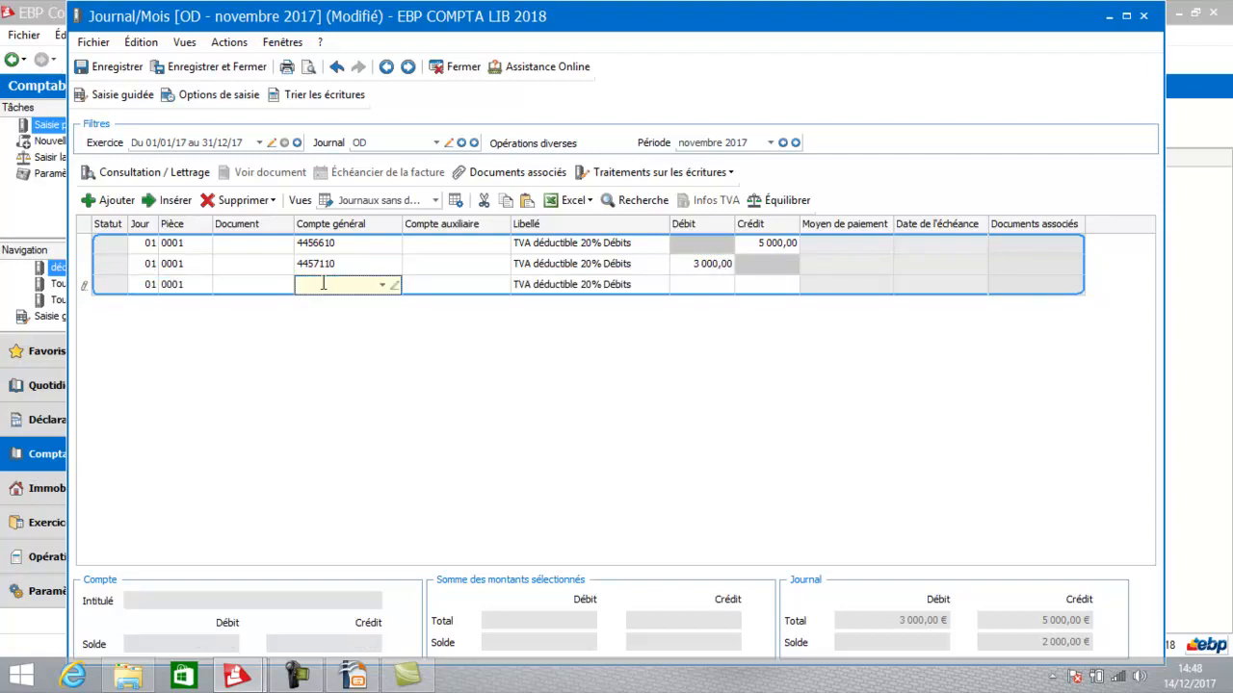
text(44567)
key(BackSpace)
text(2)
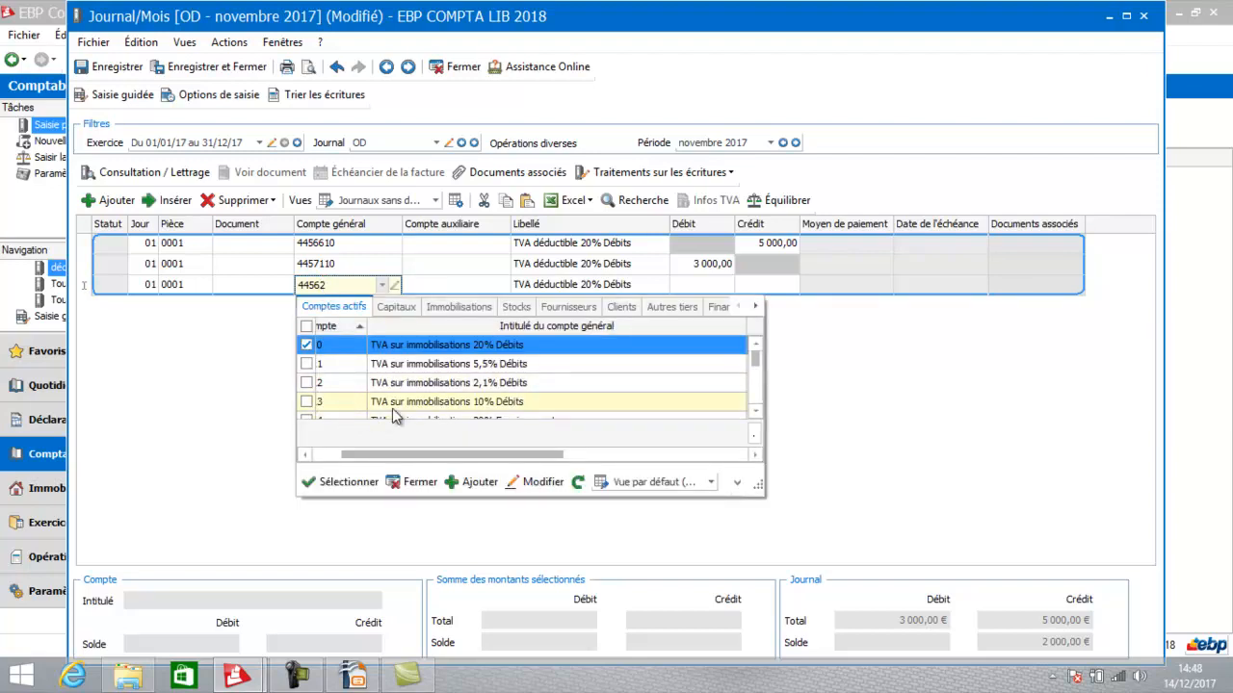
click(403, 344)
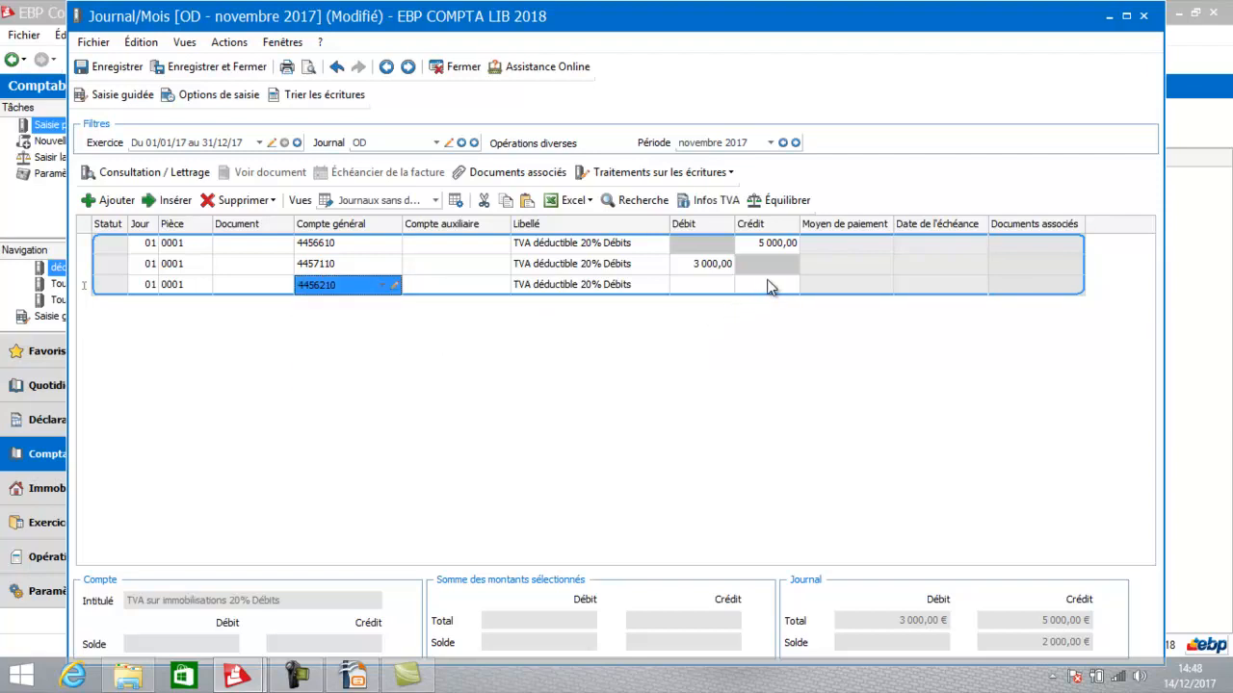
click(769, 286)
click(769, 286)
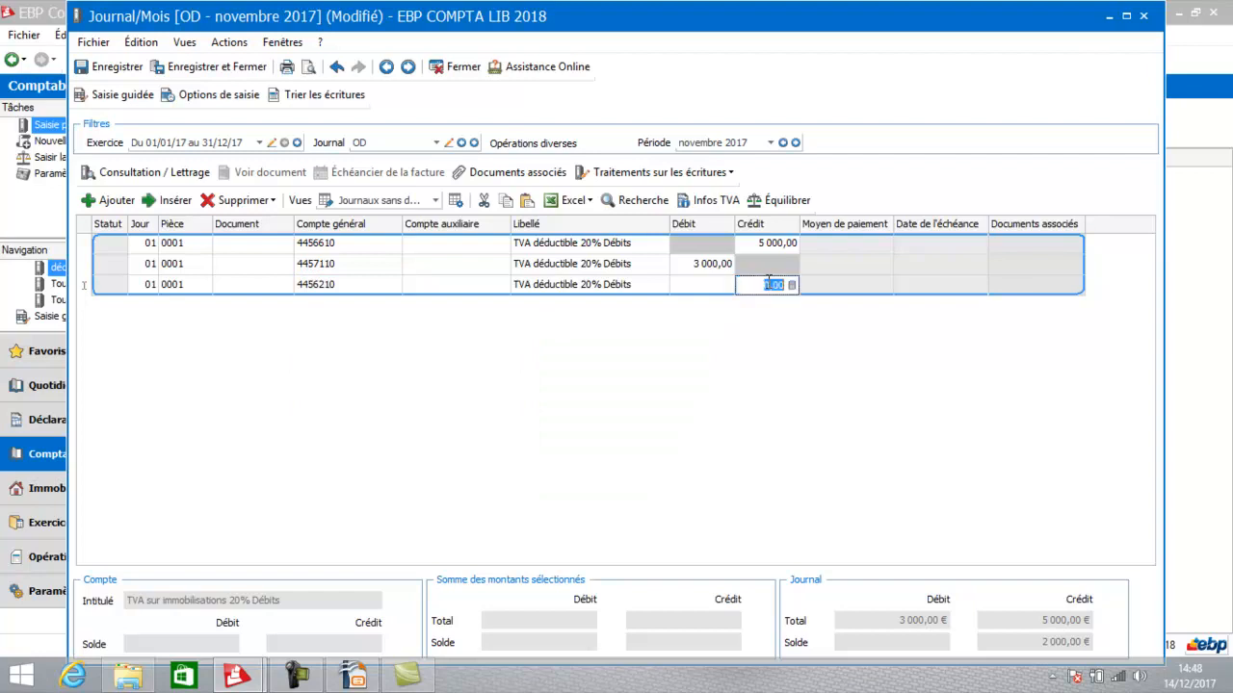
text(150)
key(Return)
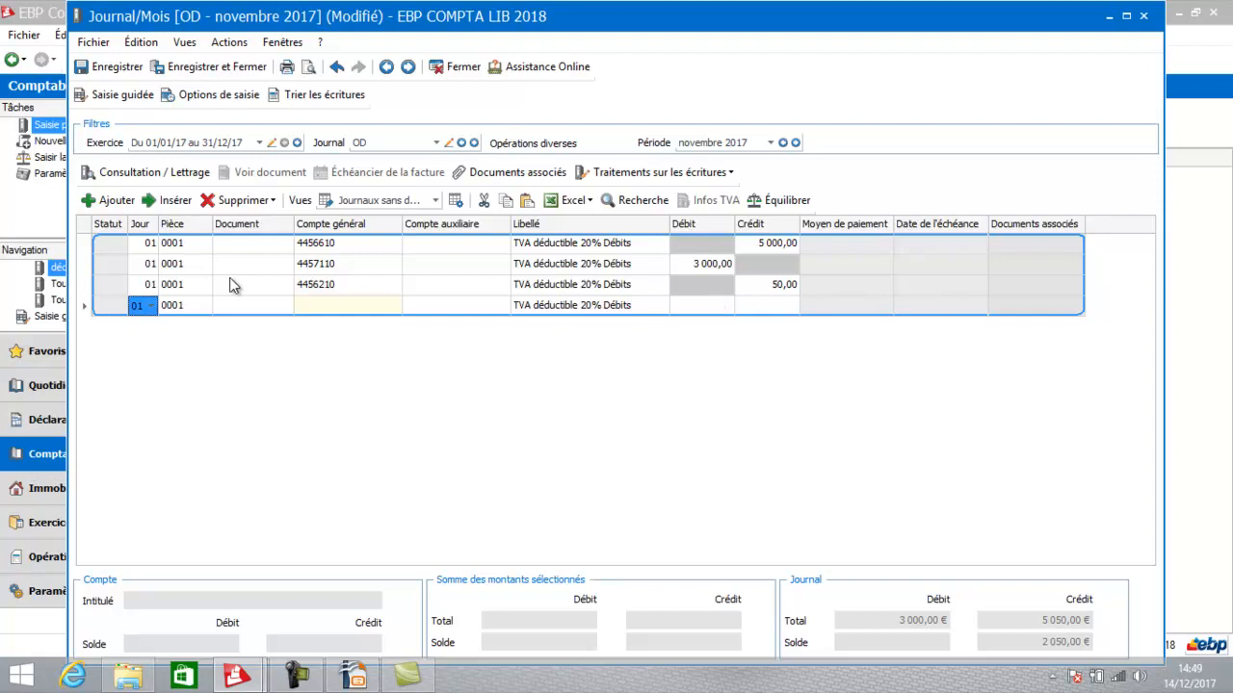
Set the fourth line's general account to 4456700, Crédit de TVA à reporter, and balance the entry on its debit side
click(345, 308)
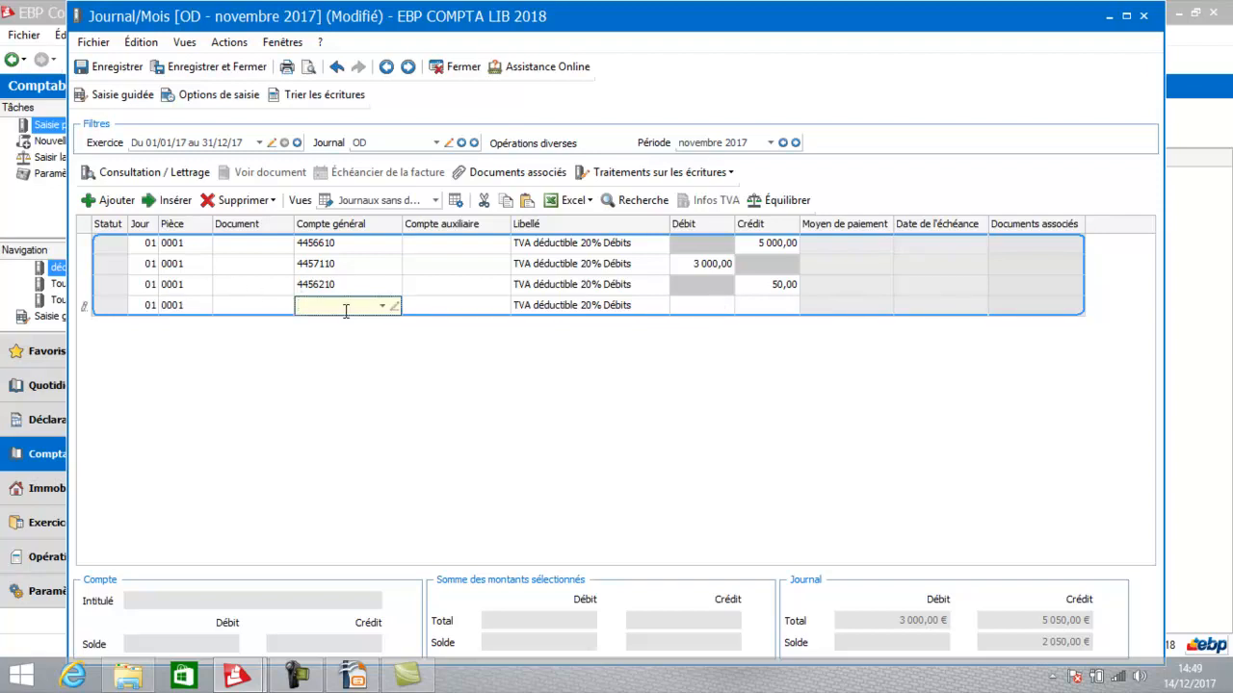
text(4467)
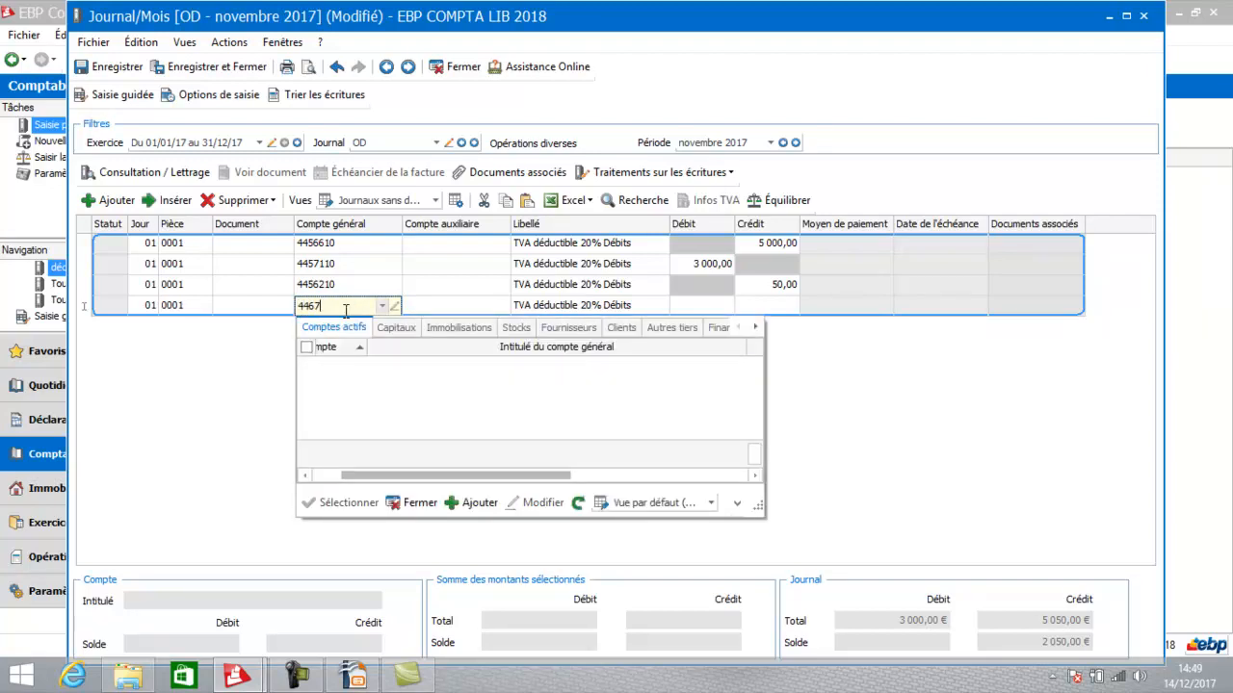
key(BackSpace)
key(BackSpace)
text(567)
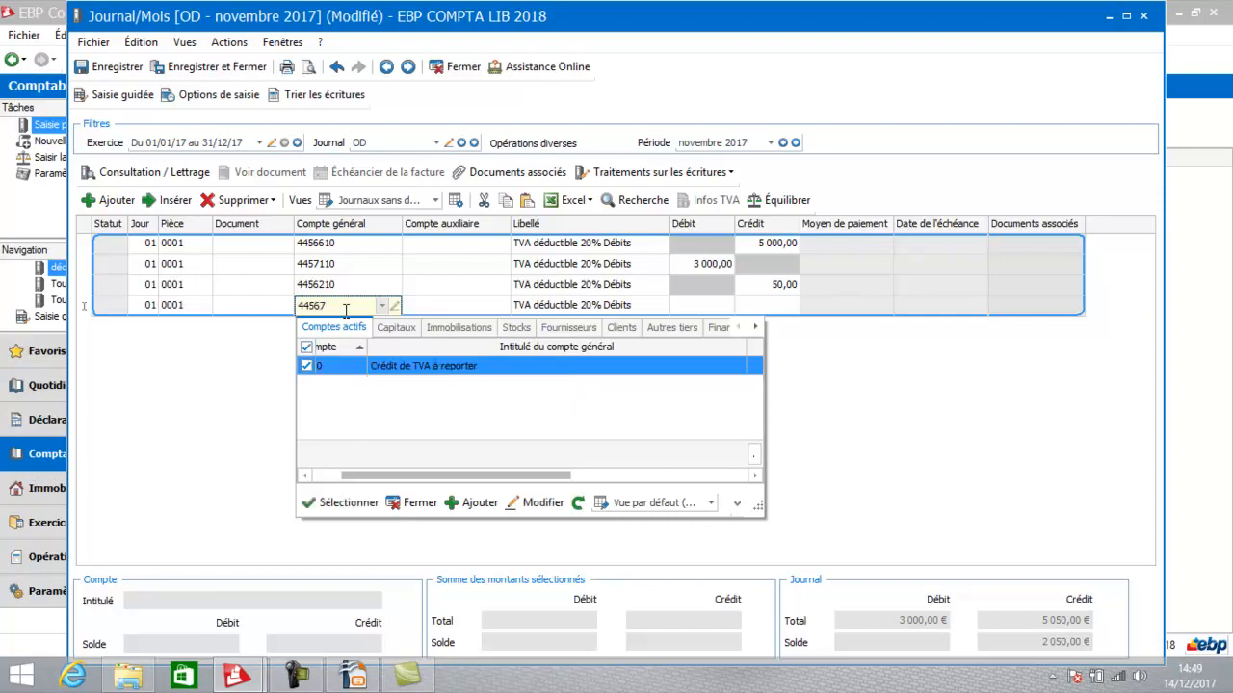
click(435, 367)
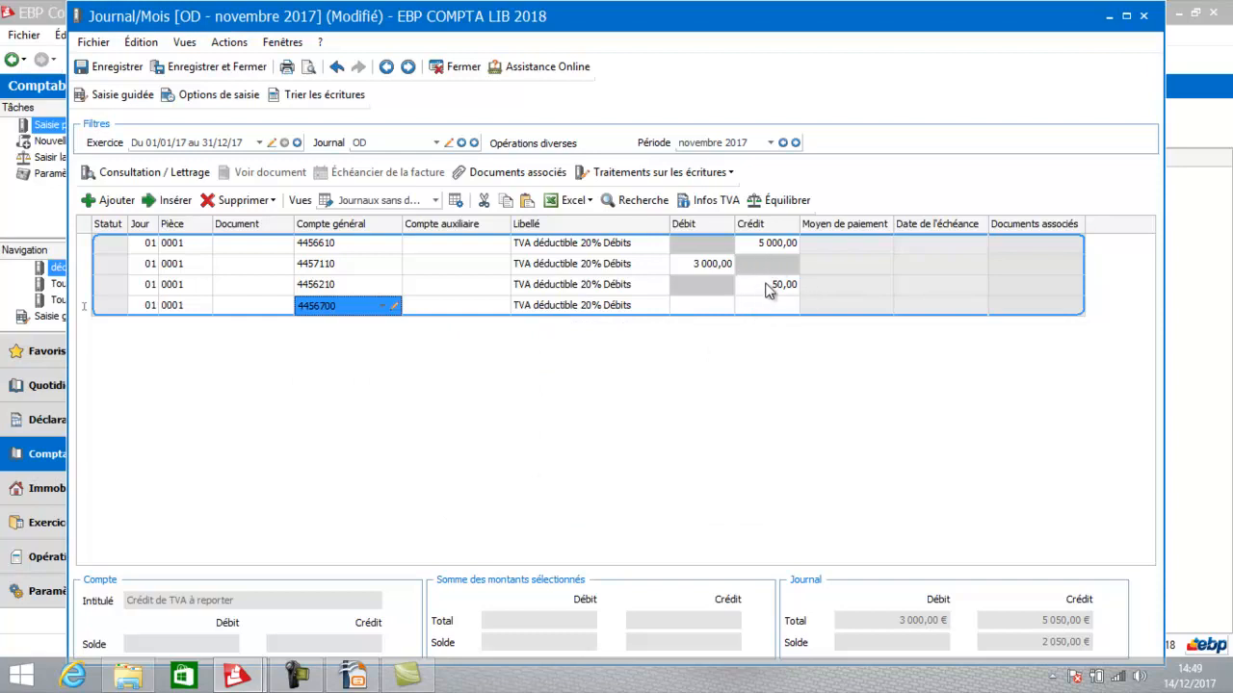
click(696, 306)
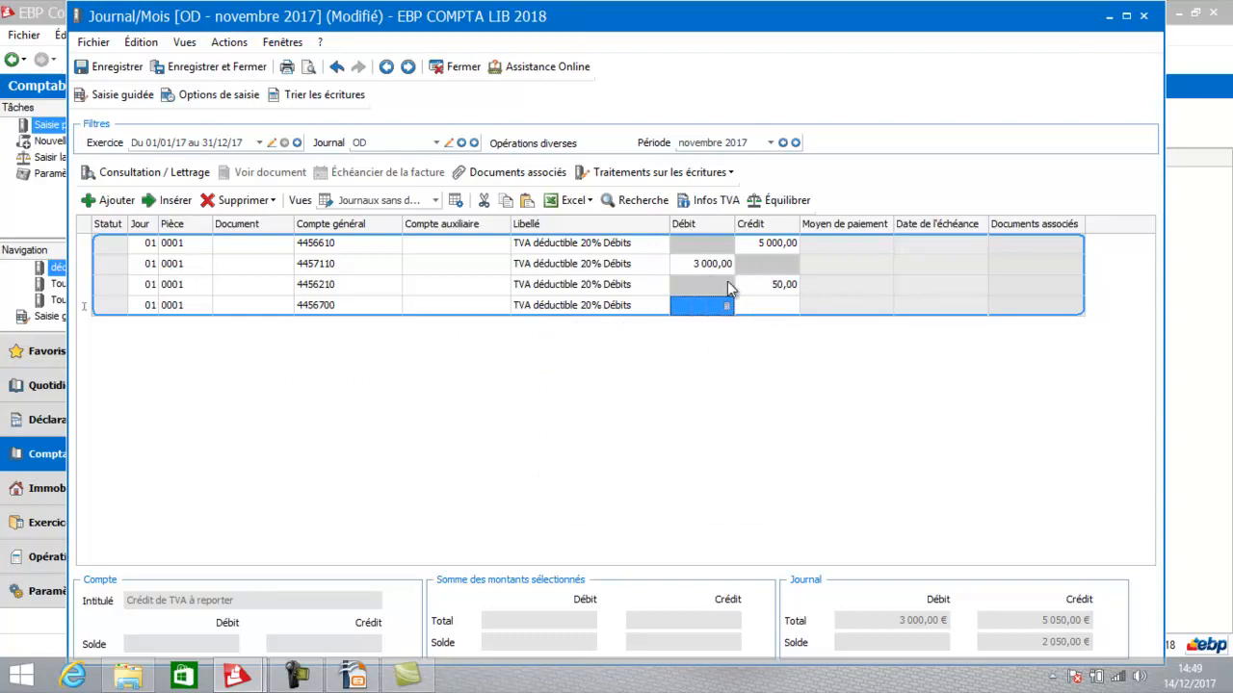
click(787, 202)
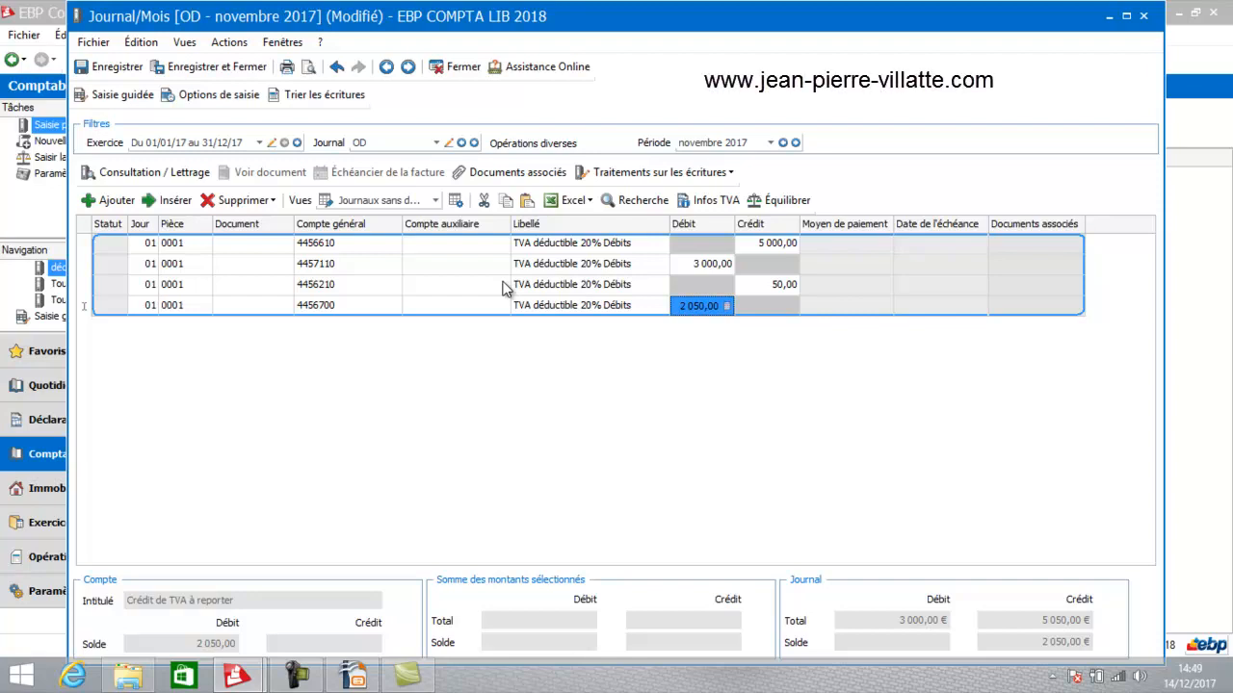
Create an entry guide (guide de saisie) from the current entry, agreeing to save the journal changes
click(662, 173)
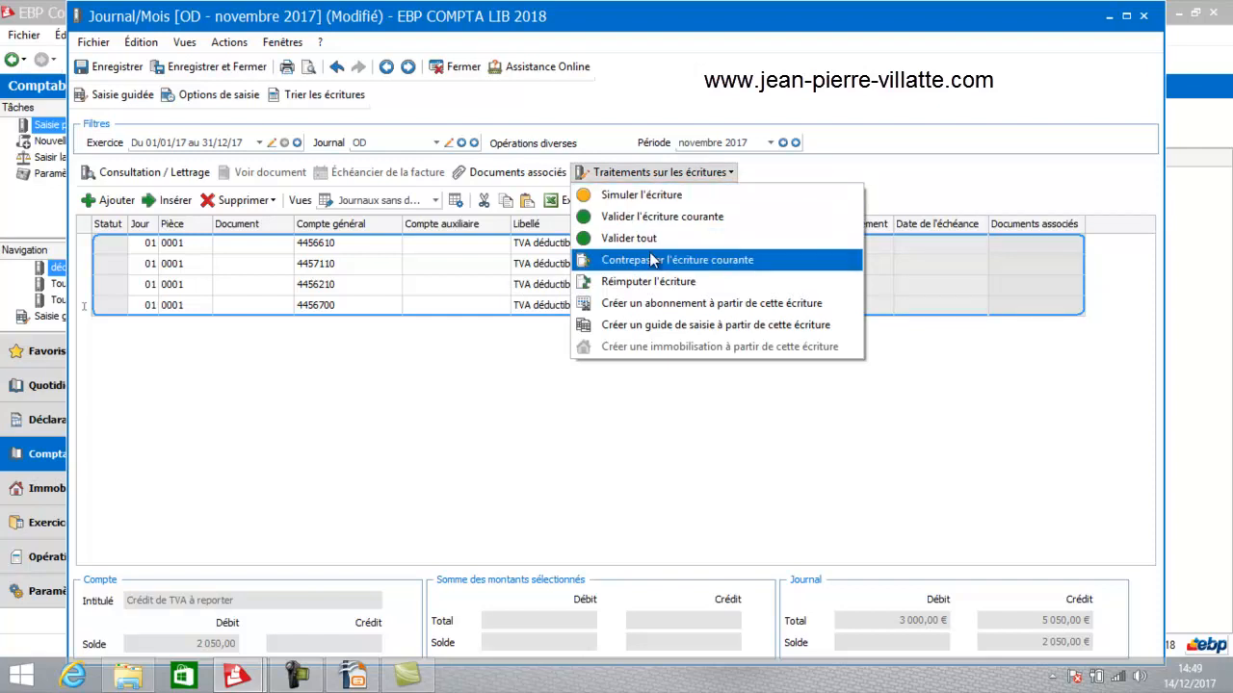
click(647, 330)
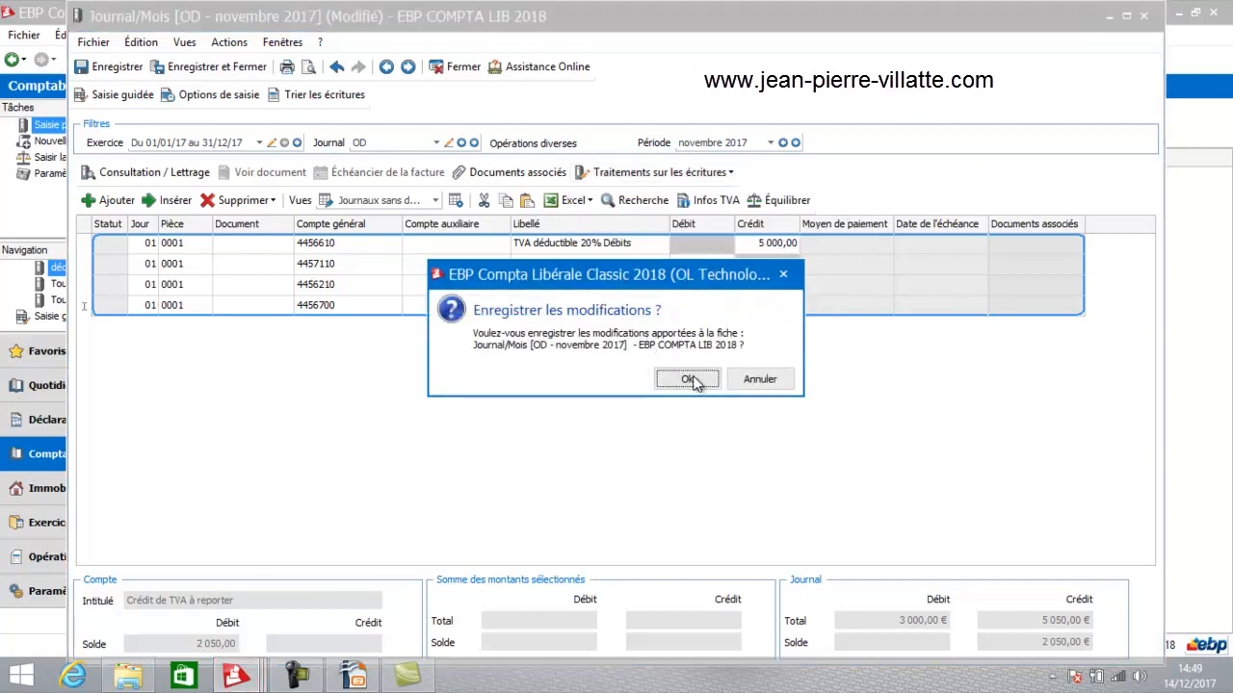
click(687, 380)
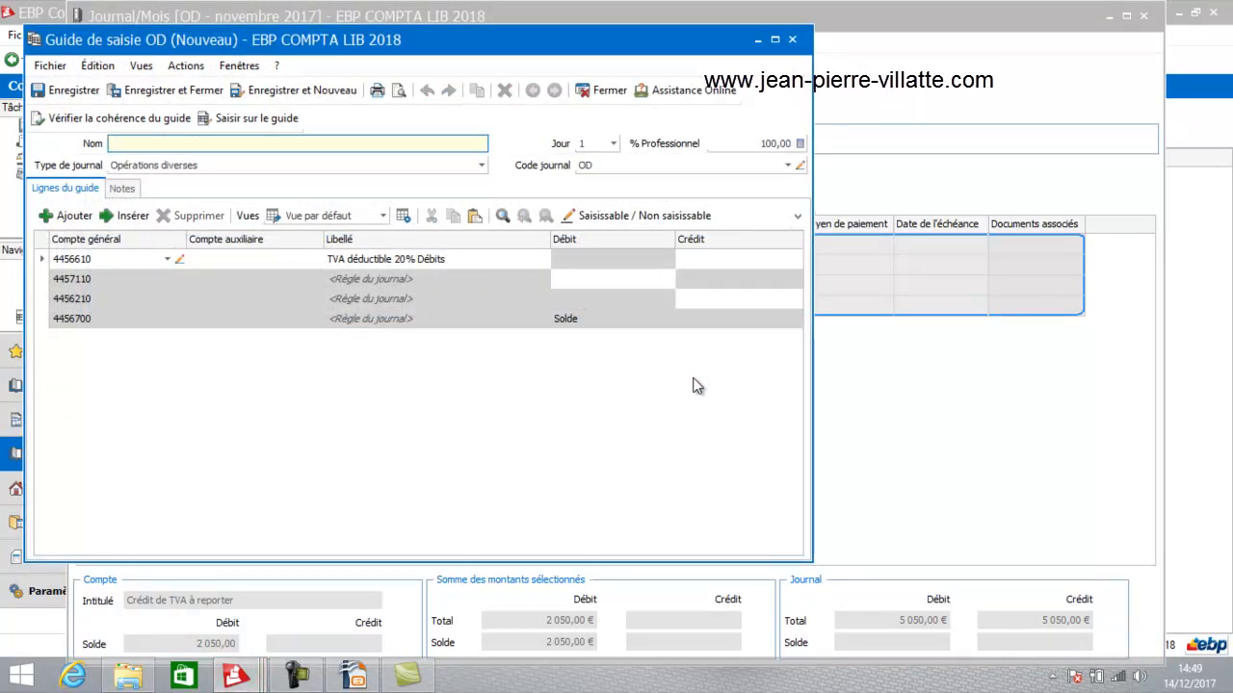
Name the new entry guide TVA, then save and close it
key(BackSpace)
text(TVA)
key(Tab)
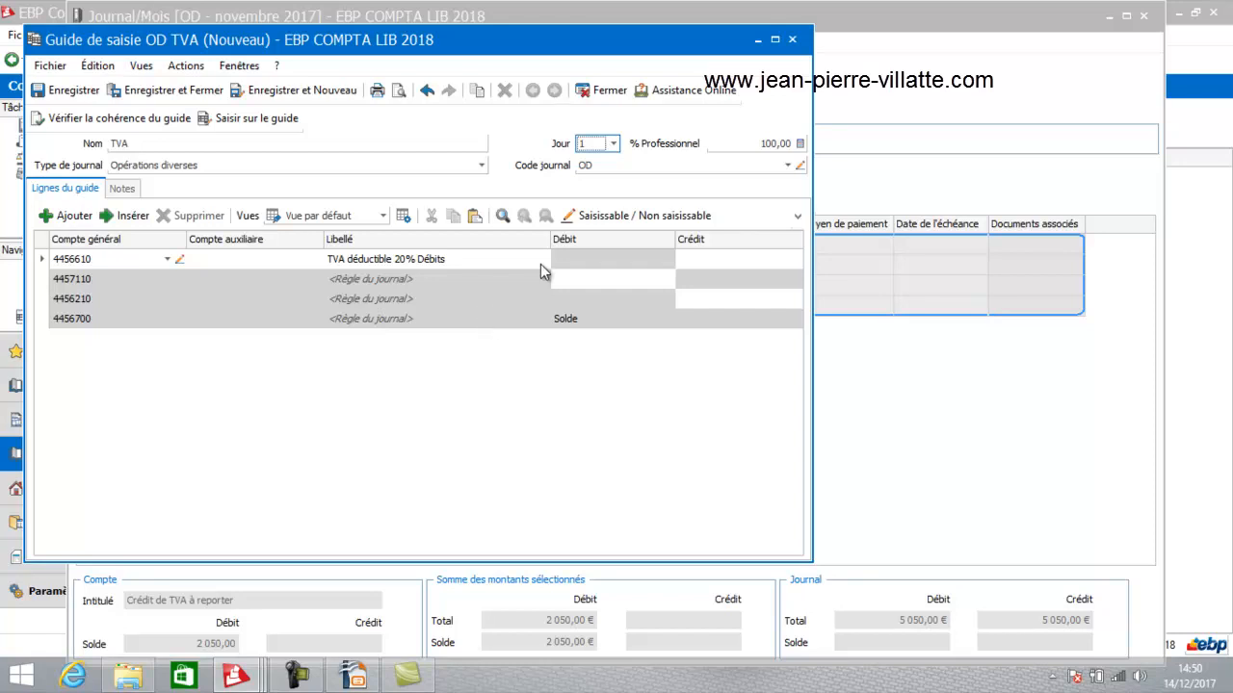
click(191, 93)
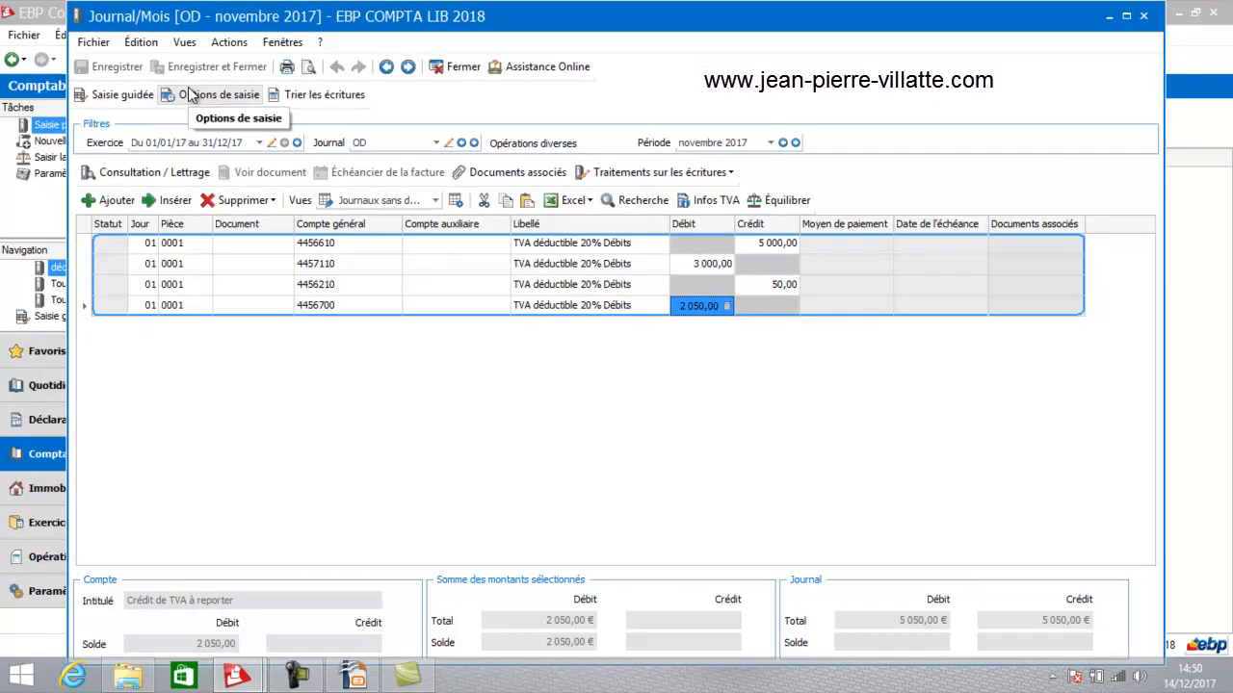
Delete the whole VAT entry from the November 2017 OD journal and start a guided entry, agreeing to save the journal changes
click(243, 201)
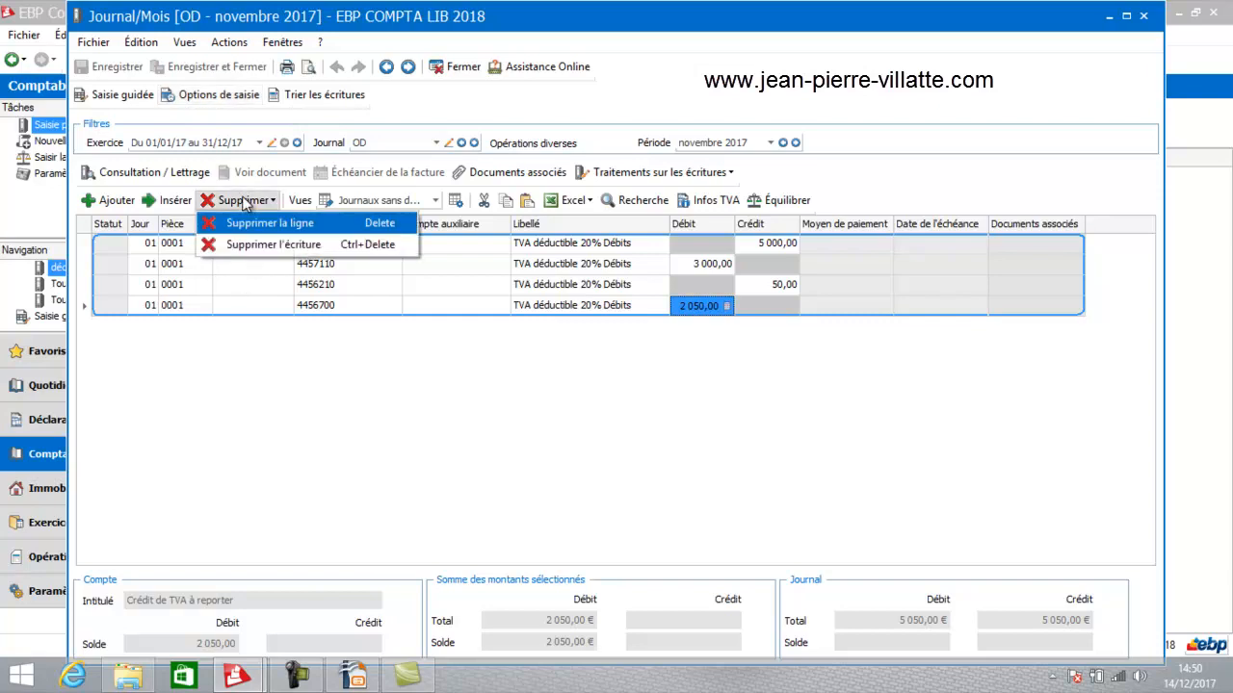
click(246, 243)
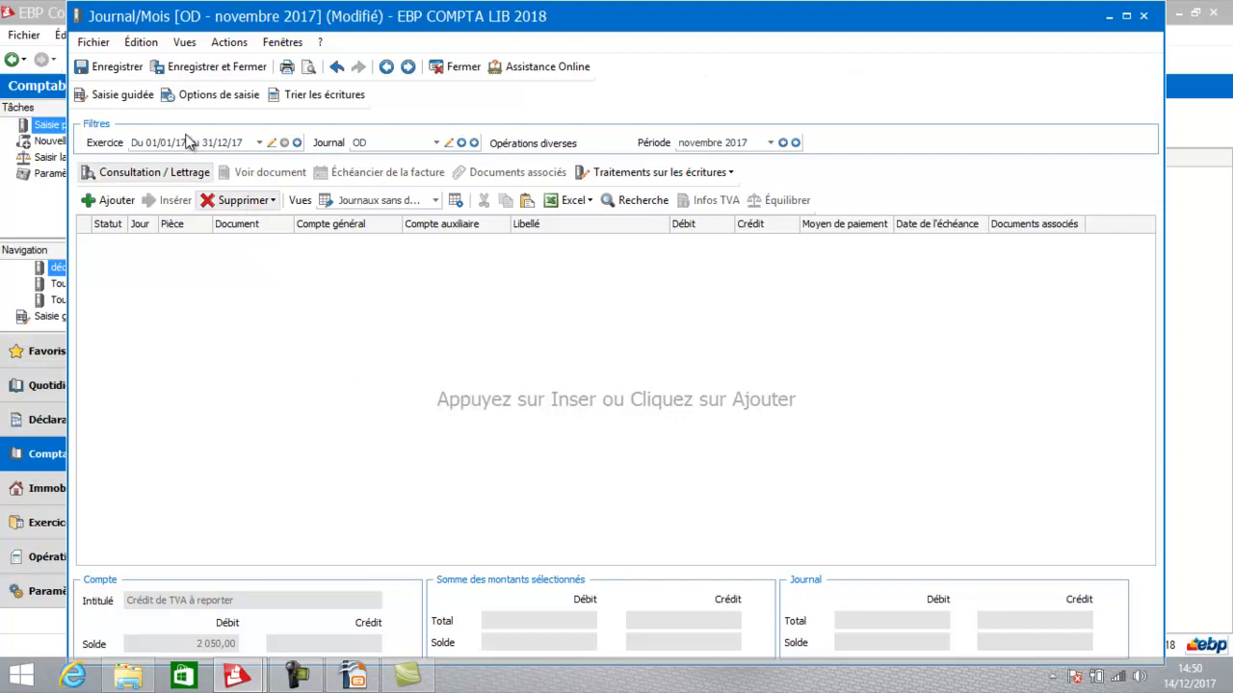
click(130, 99)
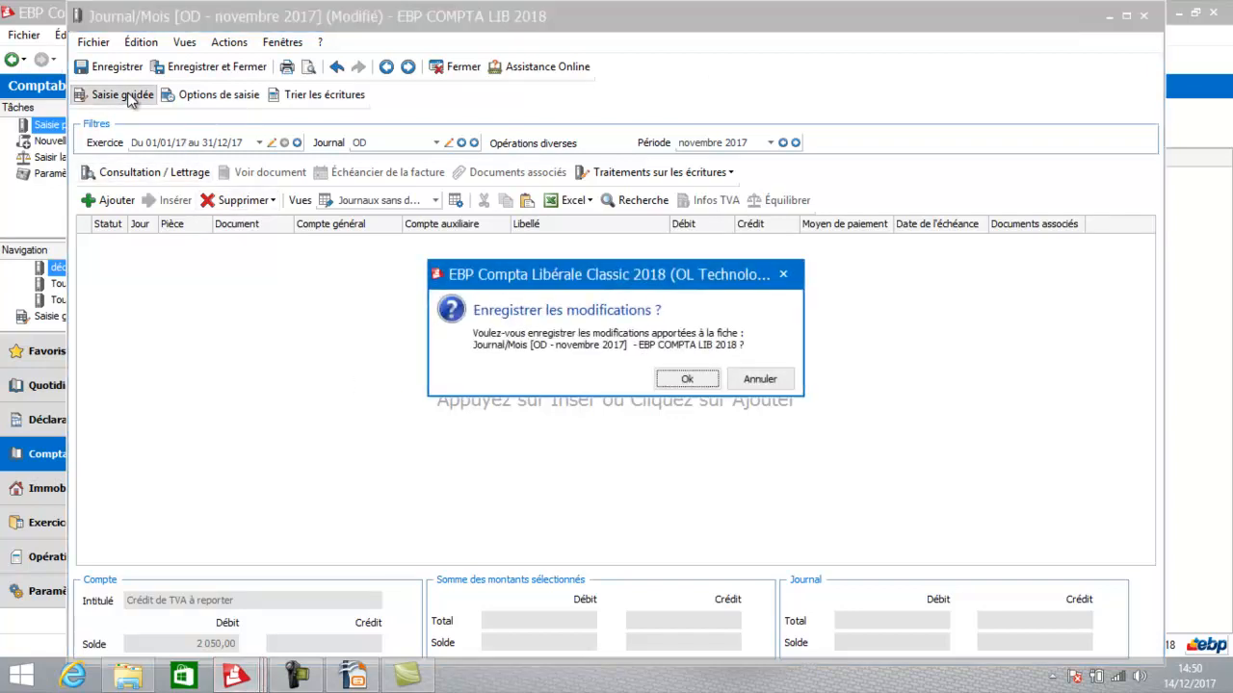
click(685, 377)
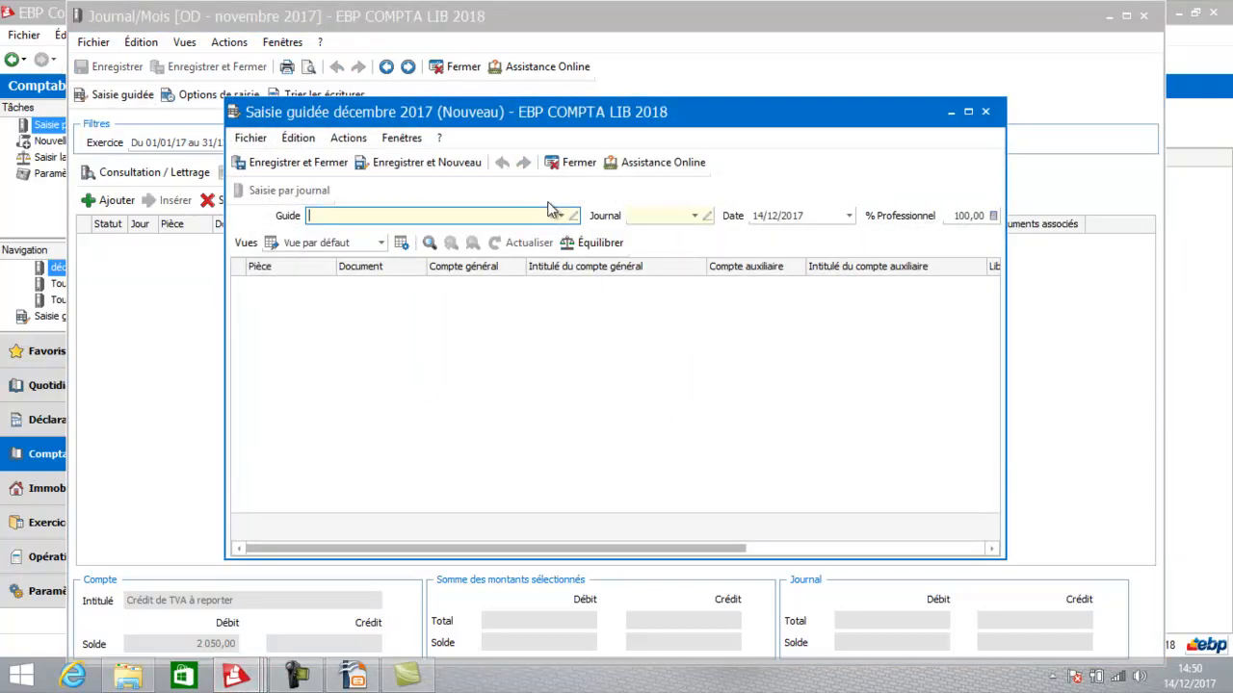
Choose the TVA guide among the Opérations diverses guides and maximize the guided entry window
click(561, 216)
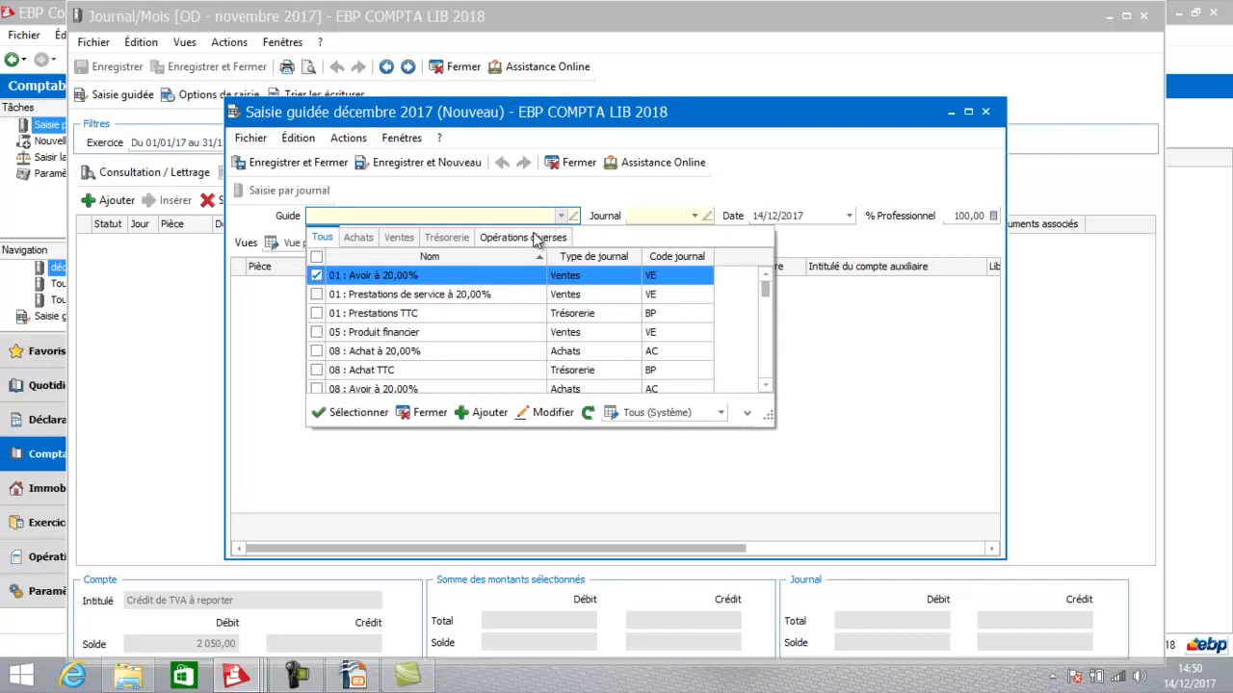
click(535, 239)
click(412, 332)
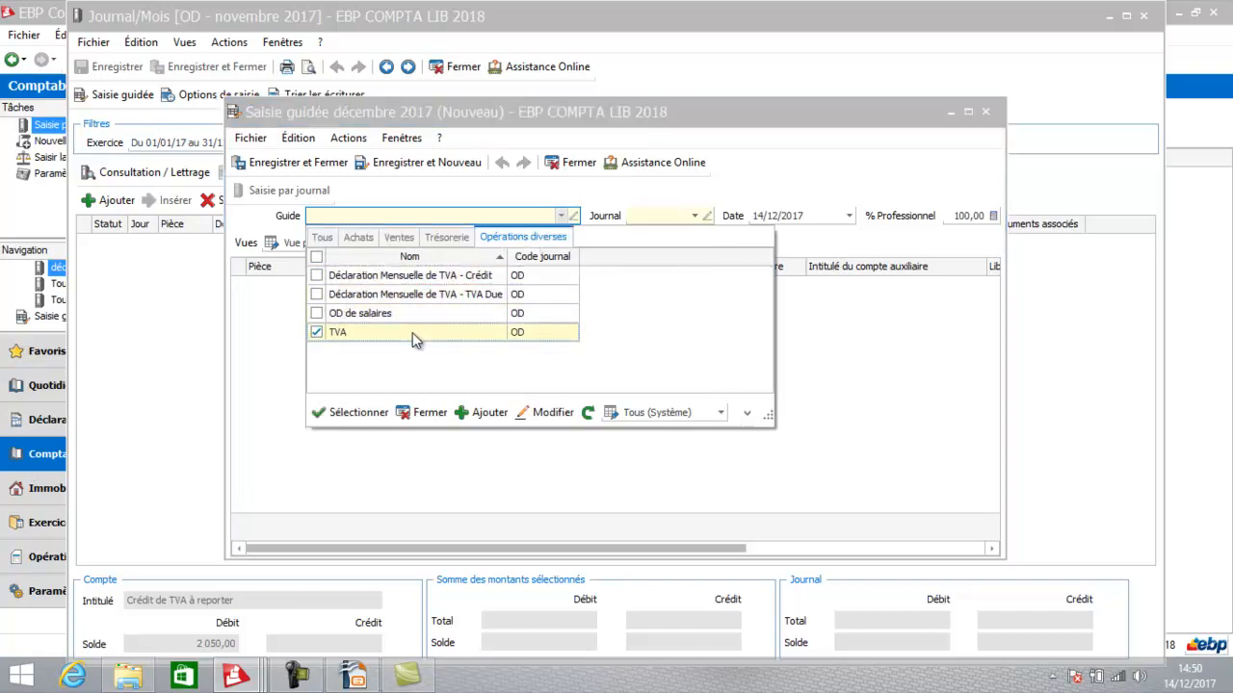
click(412, 332)
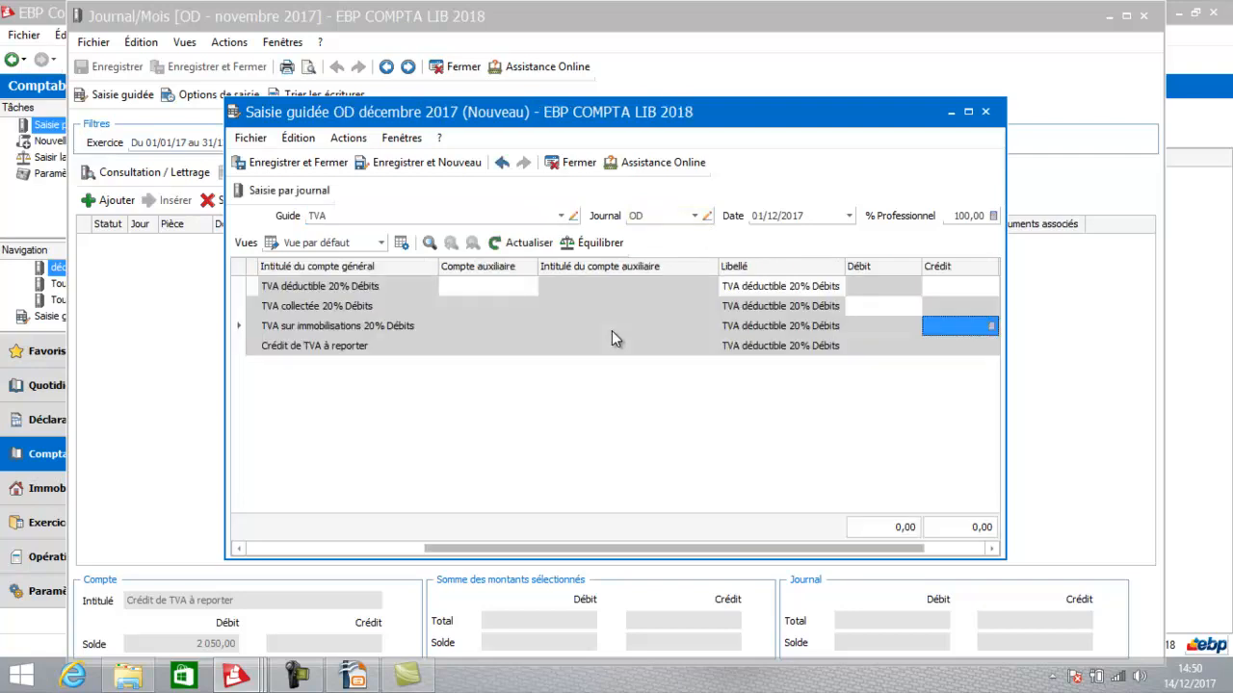
click(969, 112)
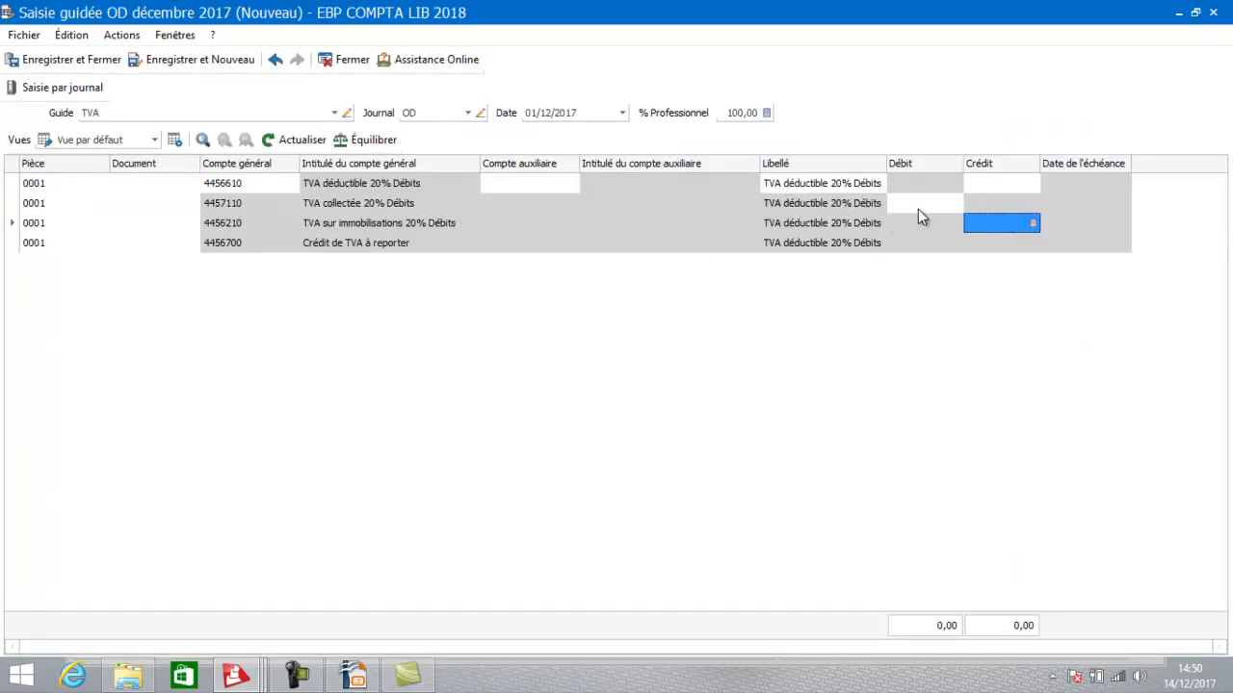
Enter a credit of 1000 on the line for account 4456610, TVA déductible 20% Débits
click(996, 184)
click(997, 184)
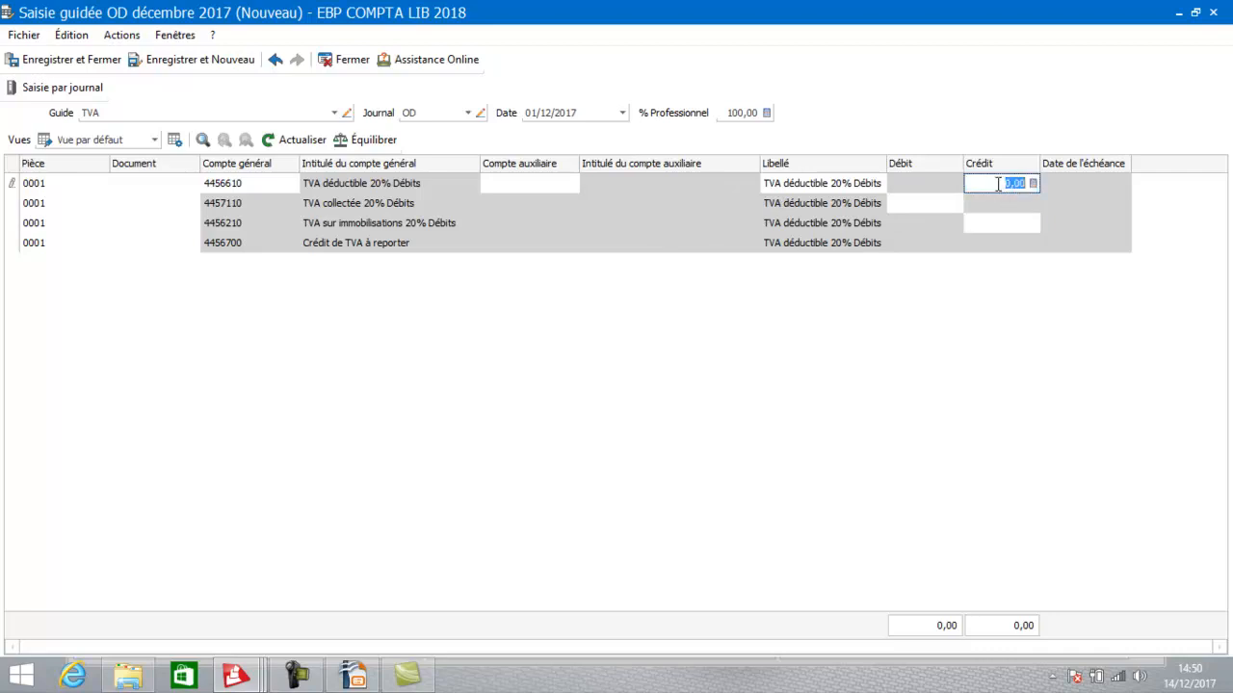
text(1000)
key(Return)
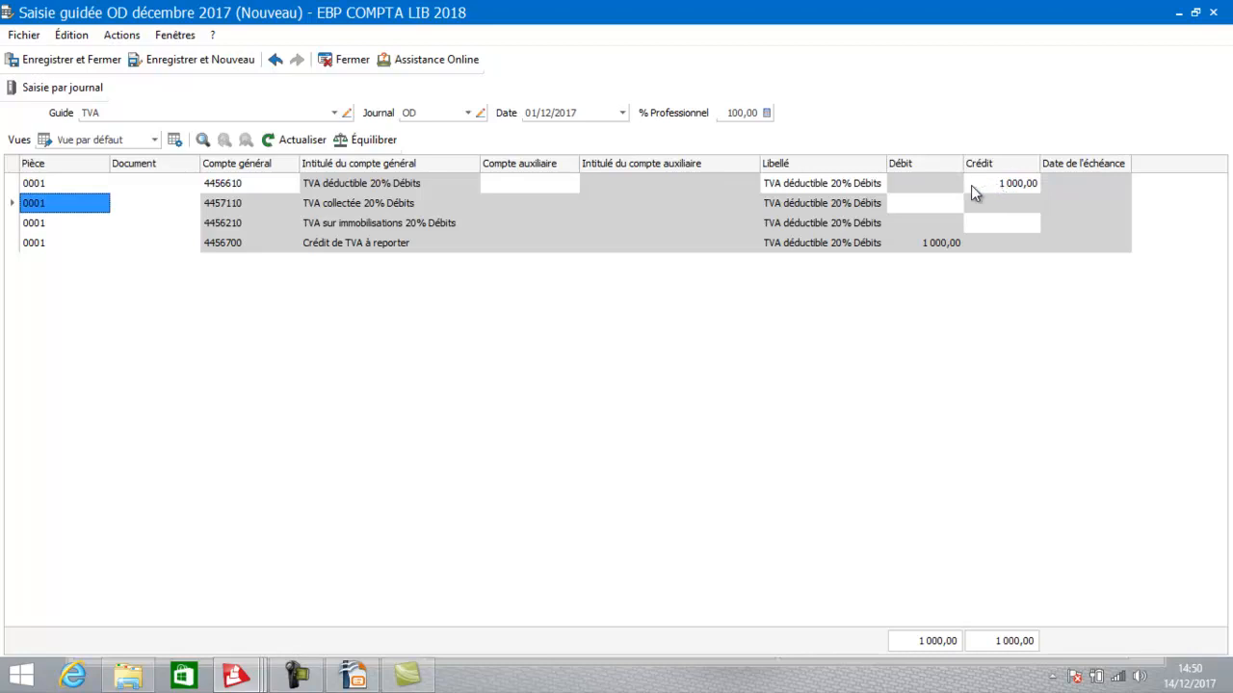
Enter a debit of 800 for account 4457110, TVA collectée 20% Débits, leave the 4456210 credit empty, and save the guided entry
click(912, 202)
click(913, 204)
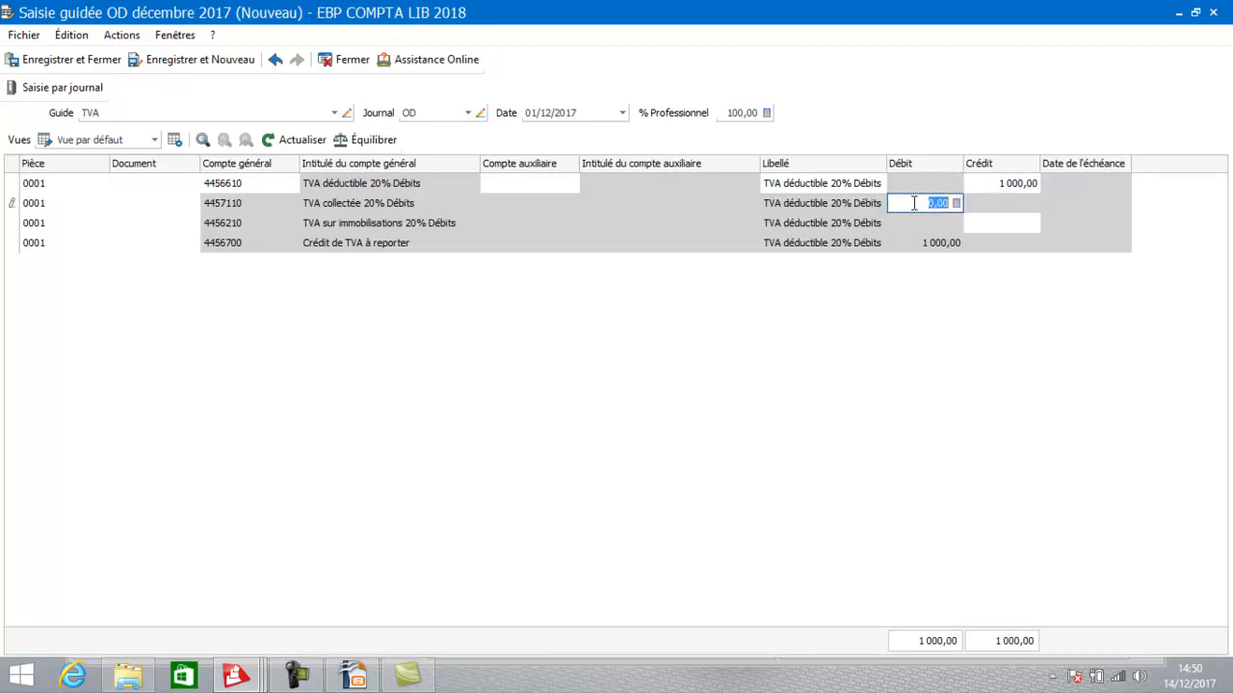
text(800)
key(Return)
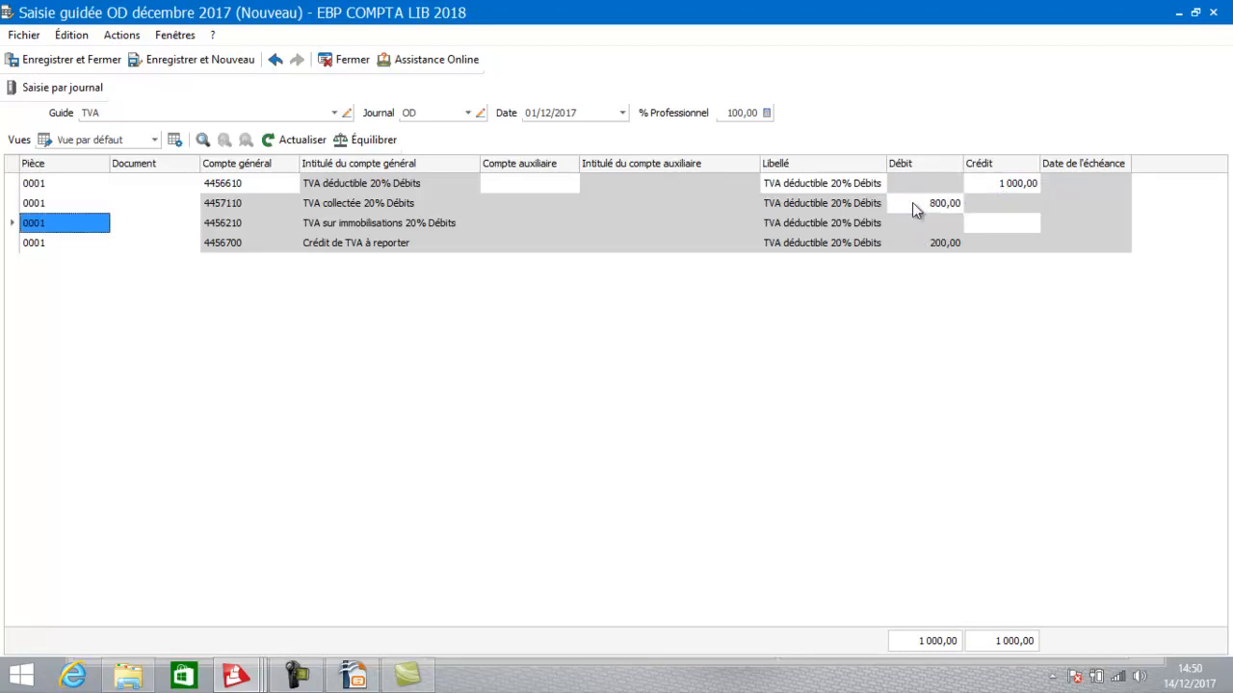
click(998, 227)
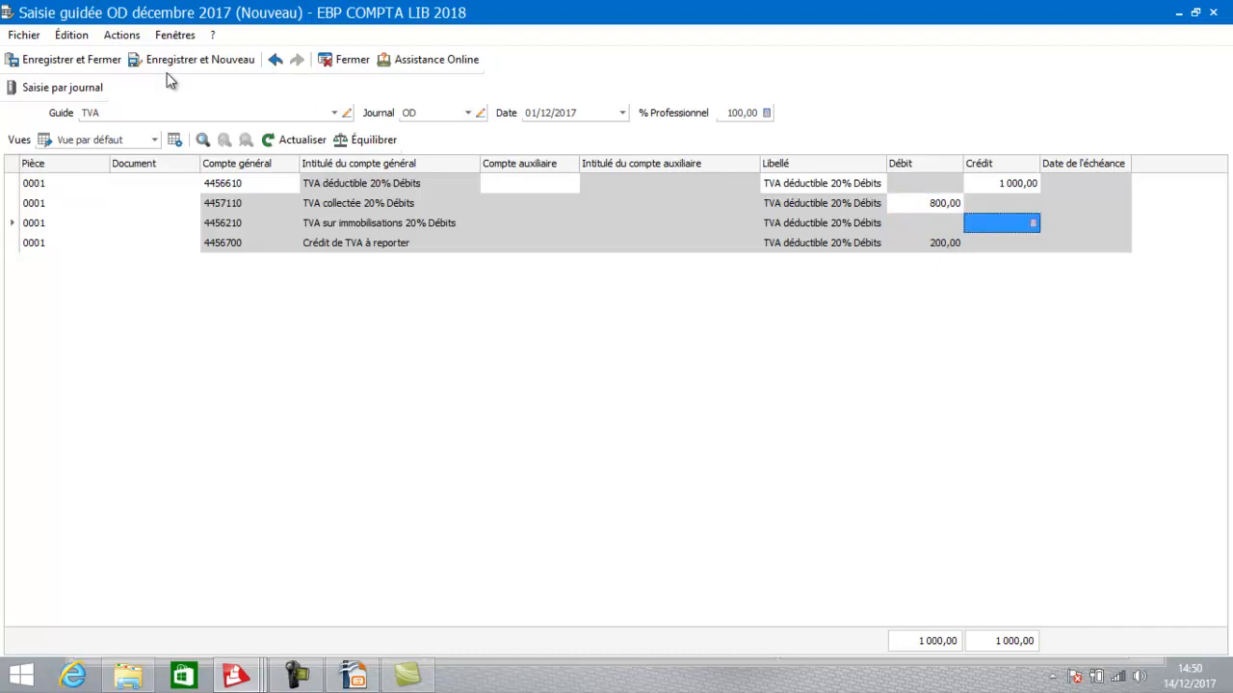
click(92, 62)
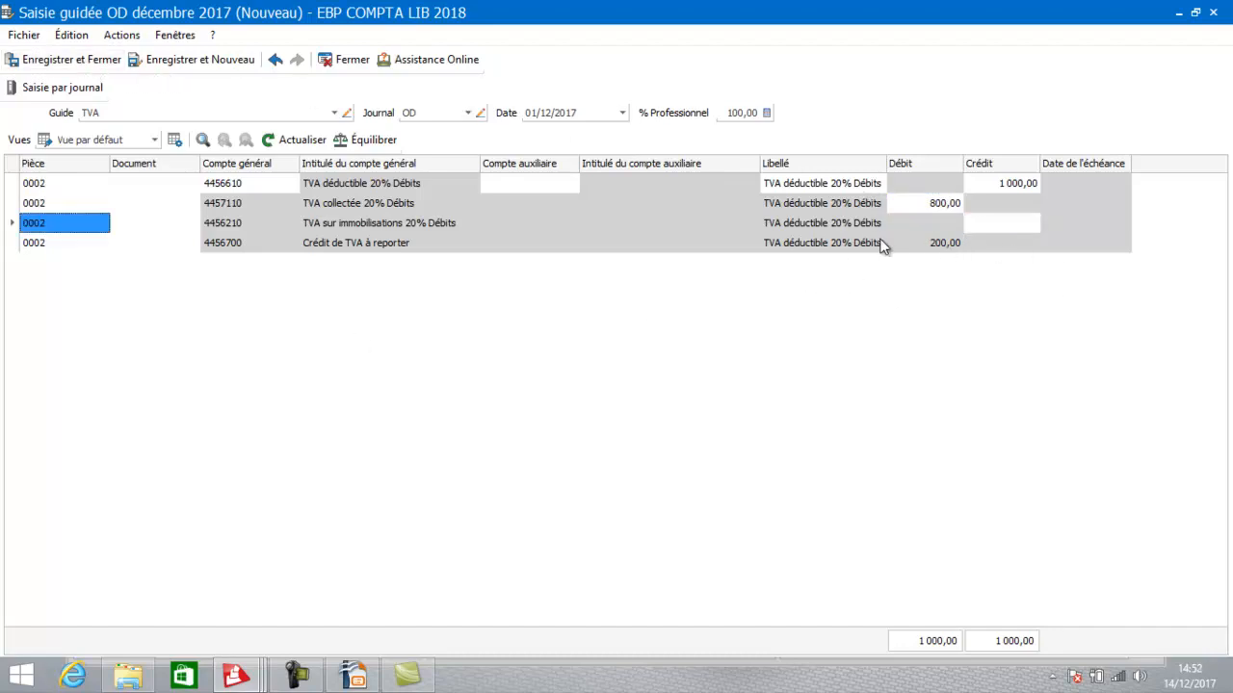
View the saved guided entry in the December 2017 OD journal and close that journal
click(44, 87)
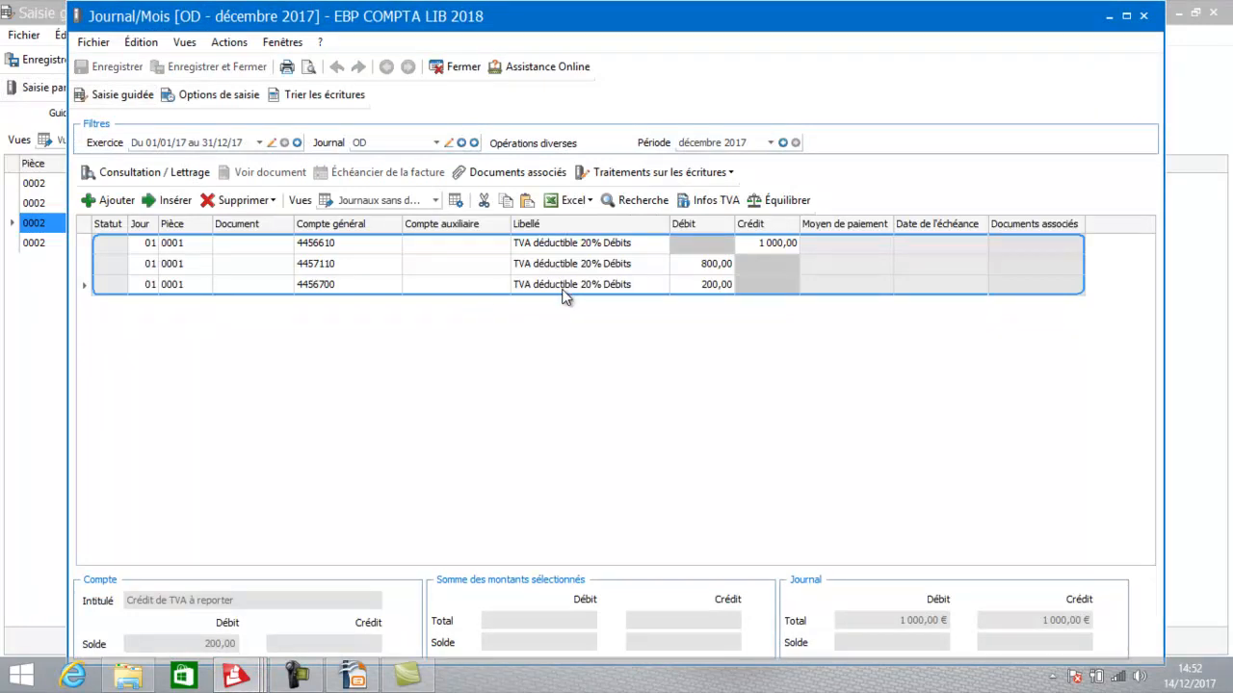
click(468, 69)
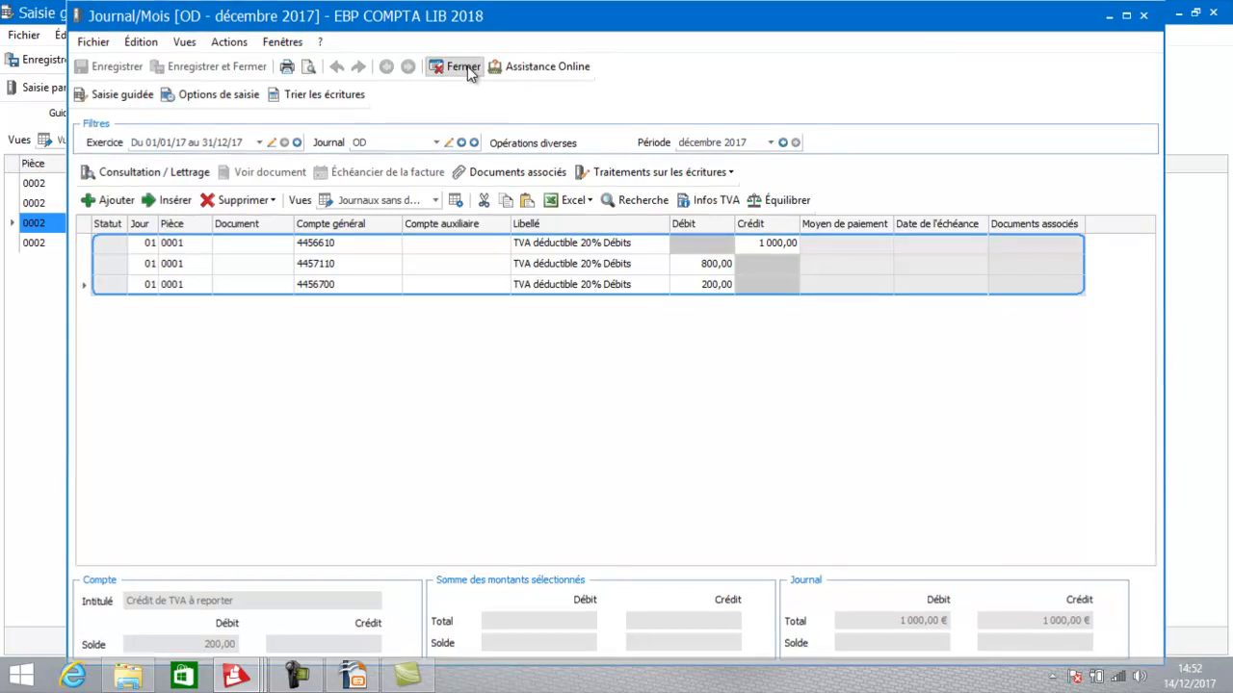
Close the guided entry, agreeing to save its changes, and close the November 2017 OD journal
click(1213, 14)
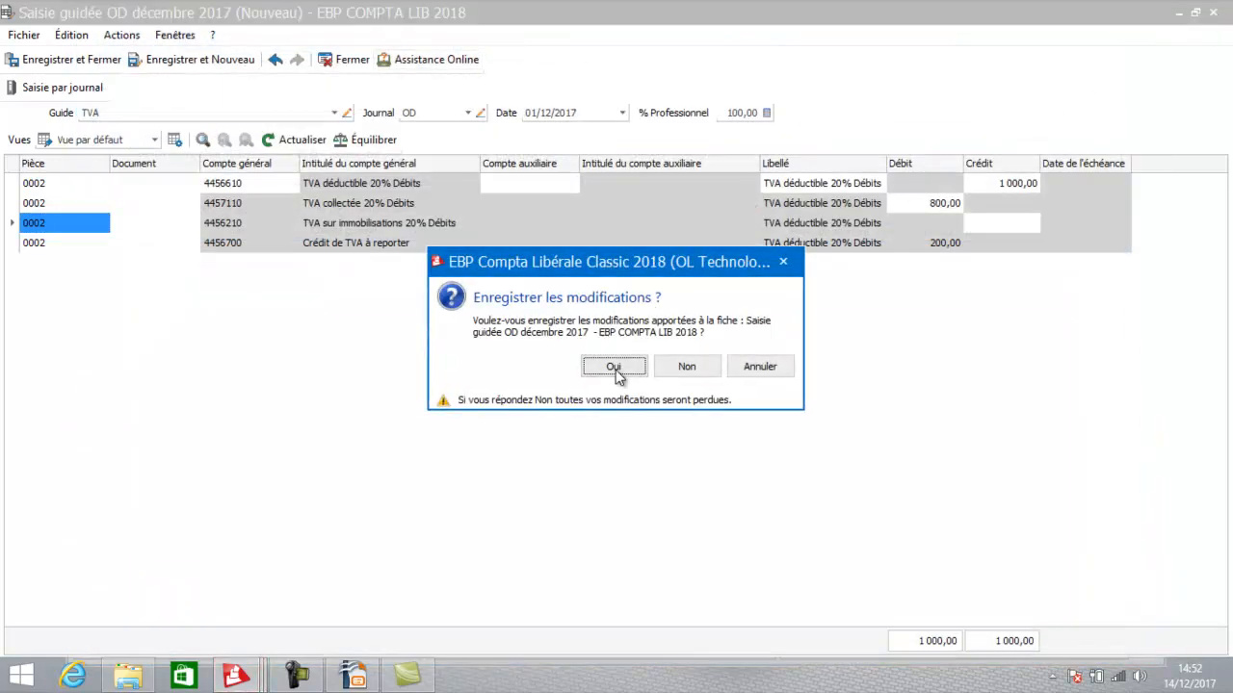
click(614, 367)
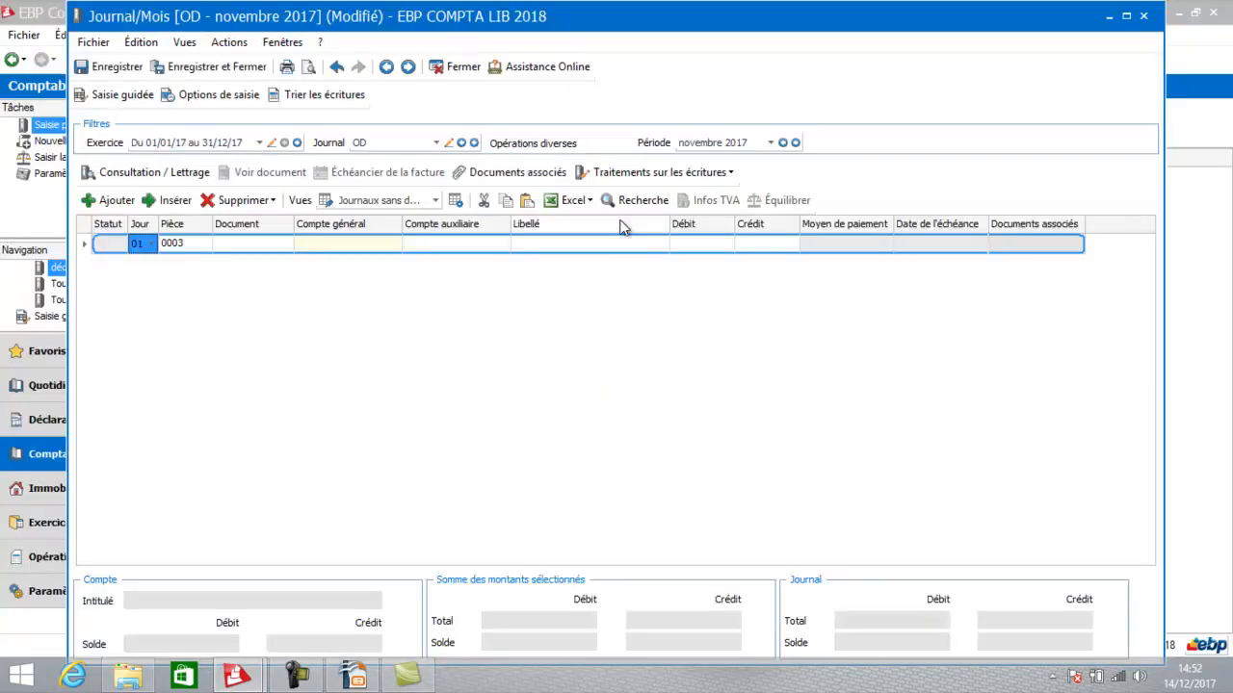
click(461, 68)
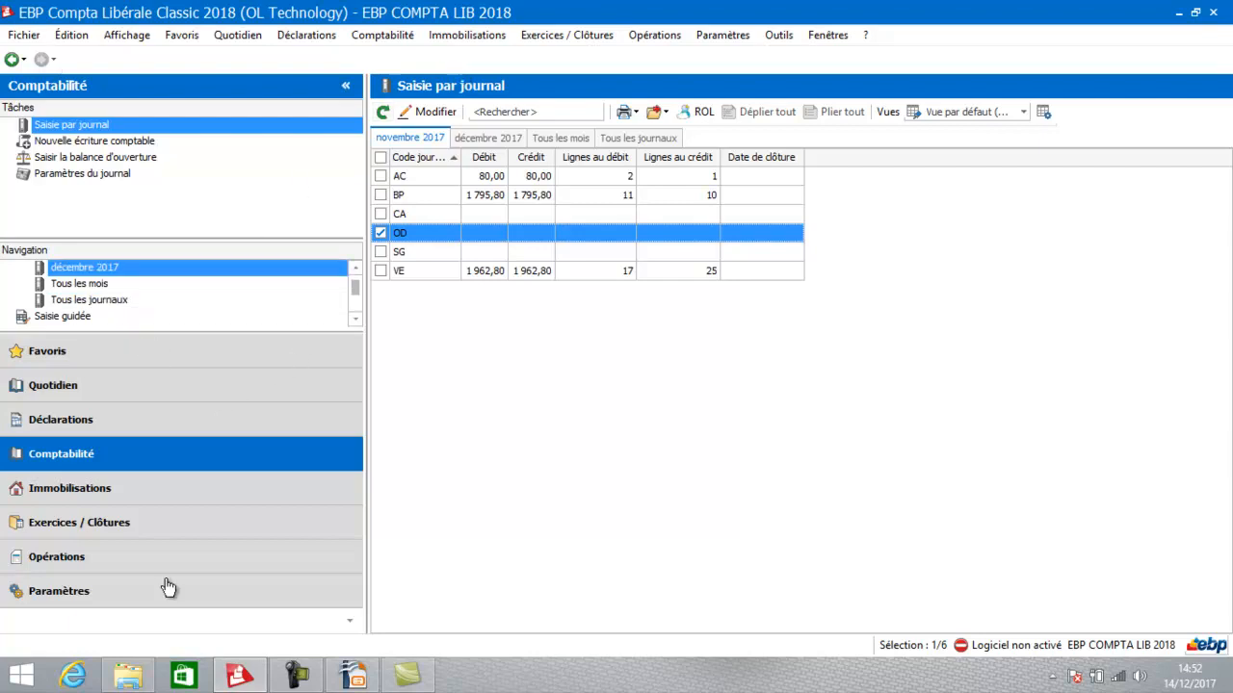
Open a guided entry from the Comptabilité navigation and start adding a new entry guide from its guide list
click(355, 320)
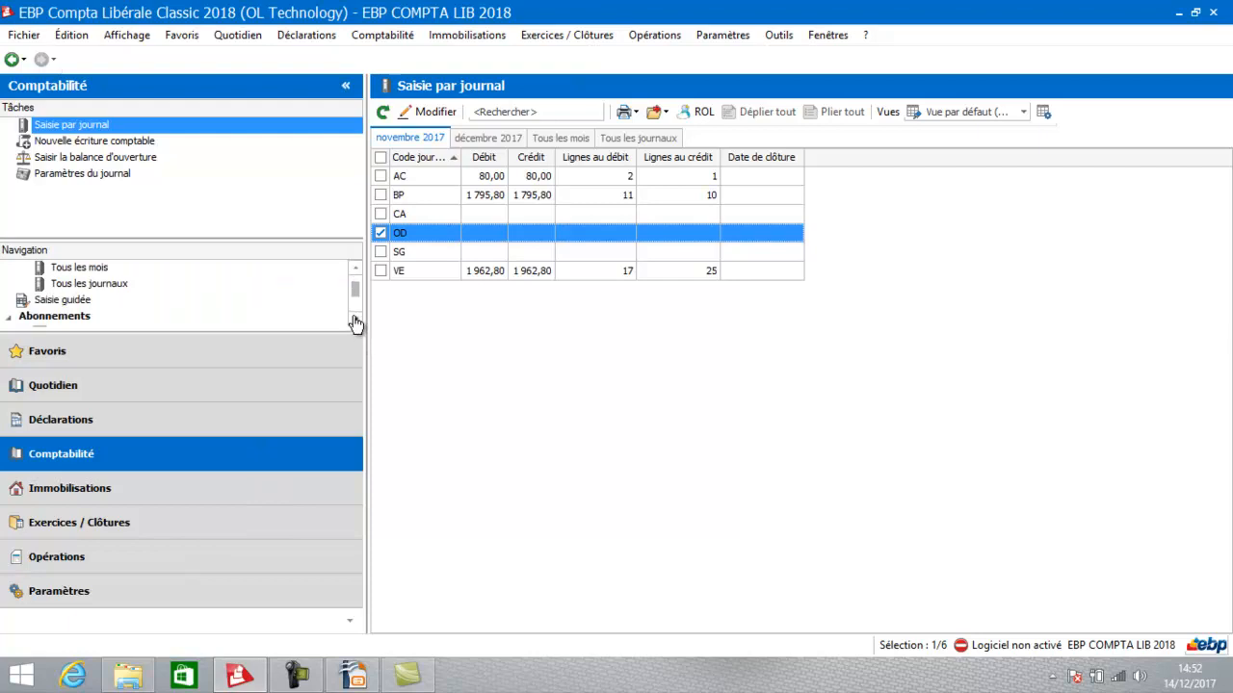
click(96, 304)
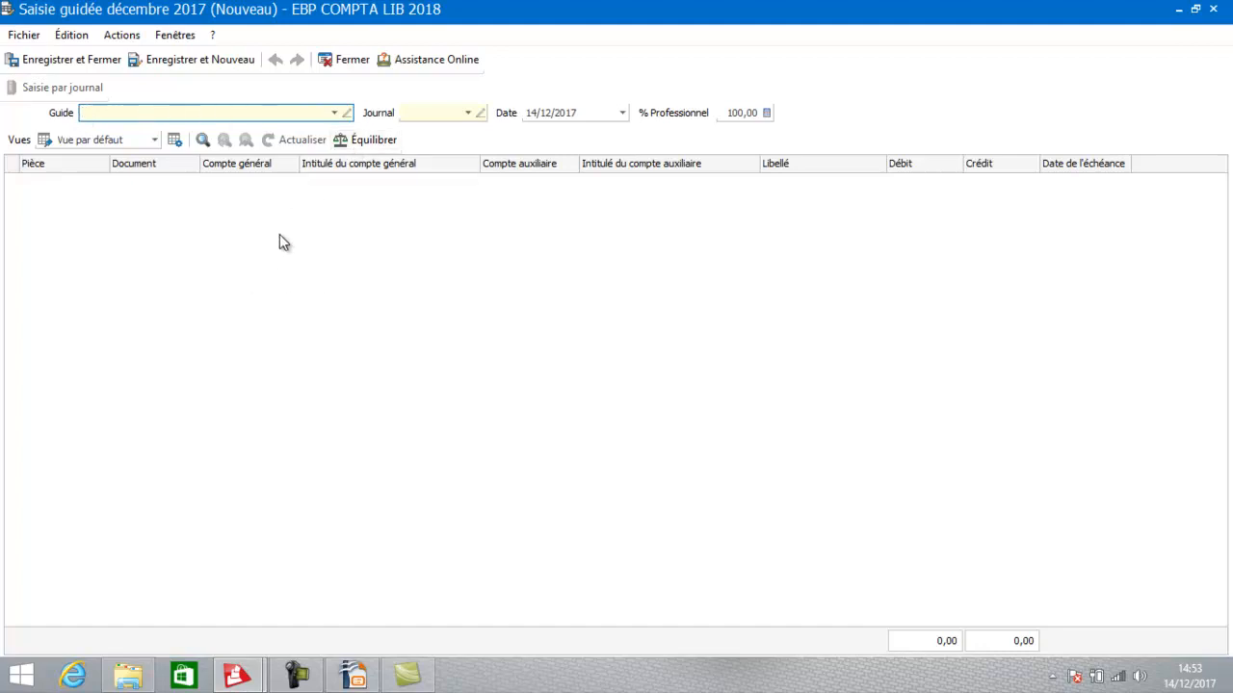
click(336, 114)
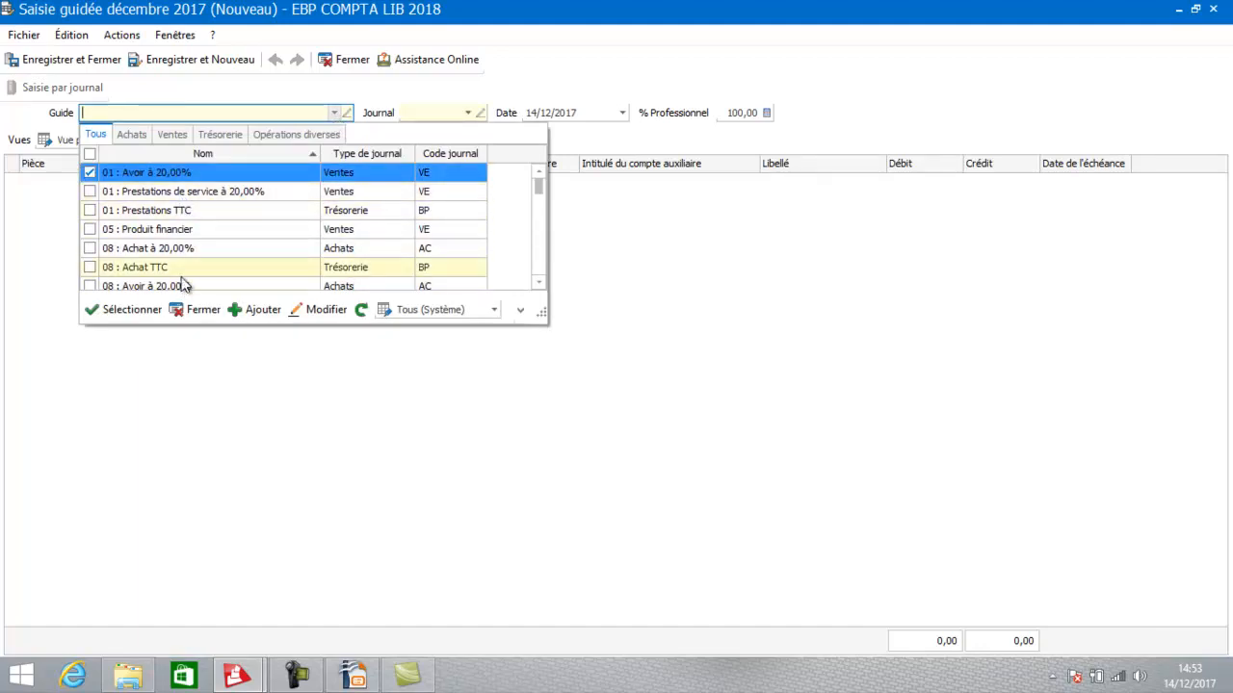
click(256, 310)
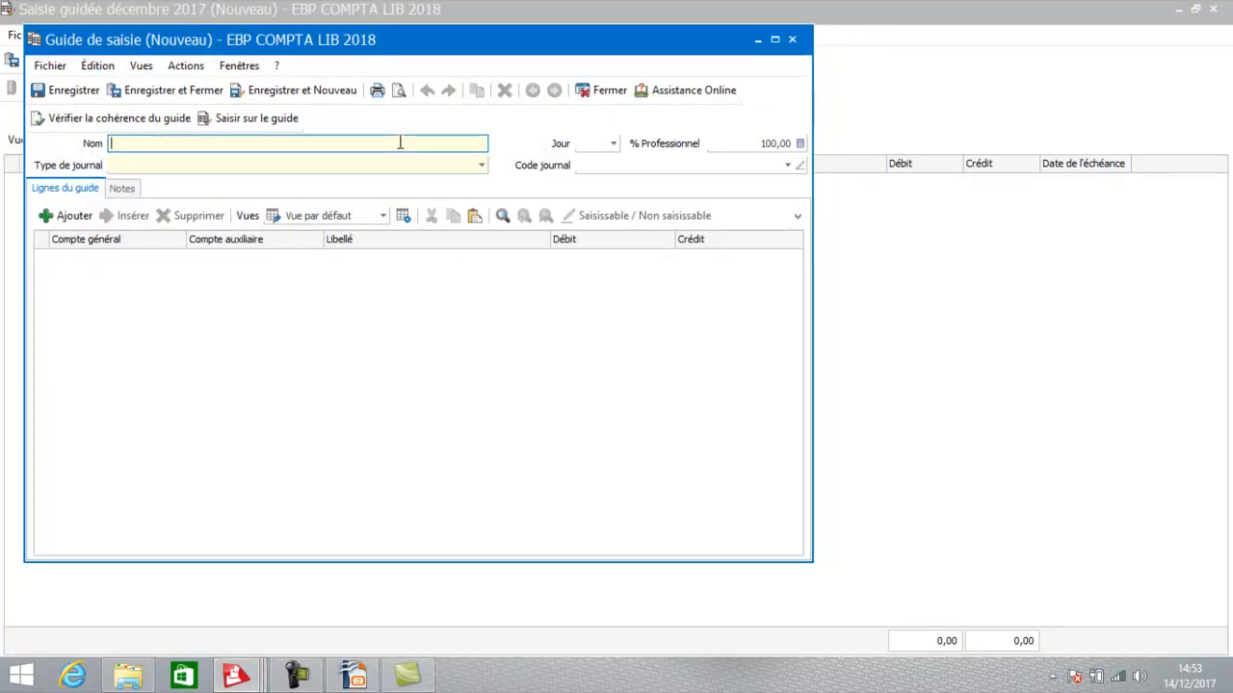
Name the new entry guide test and set its journal type to Opérations diverses with journal code OD
text(test)
key(Tab)
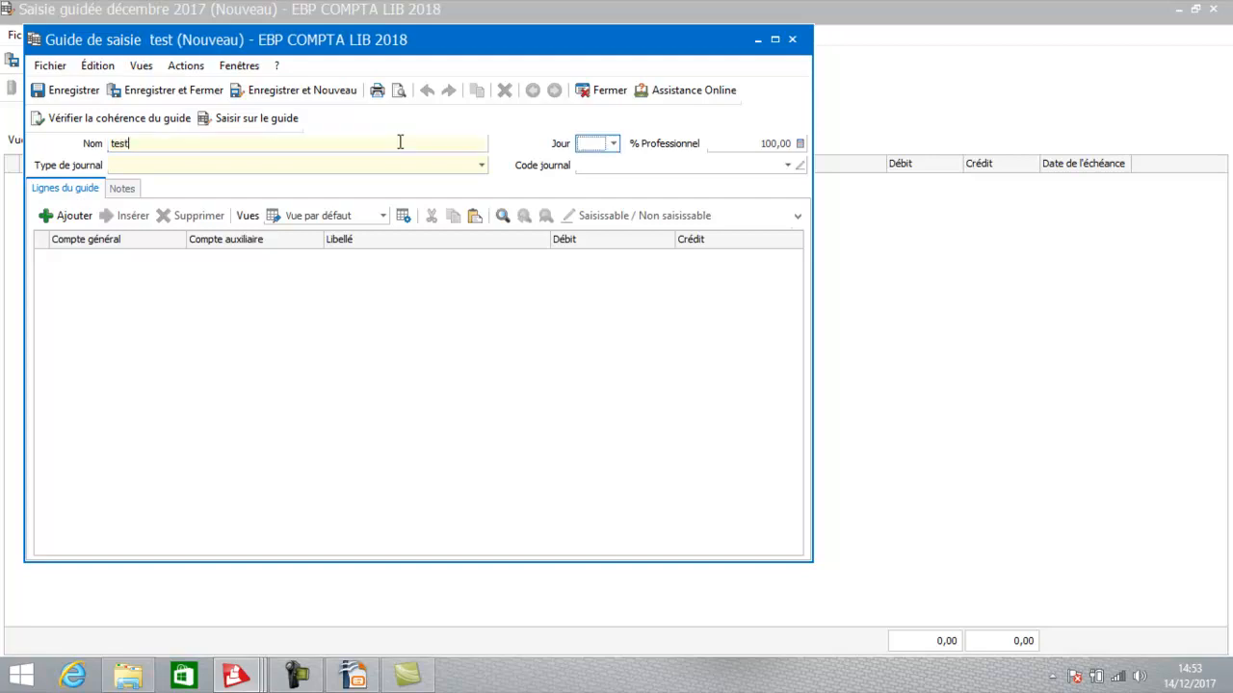
click(481, 165)
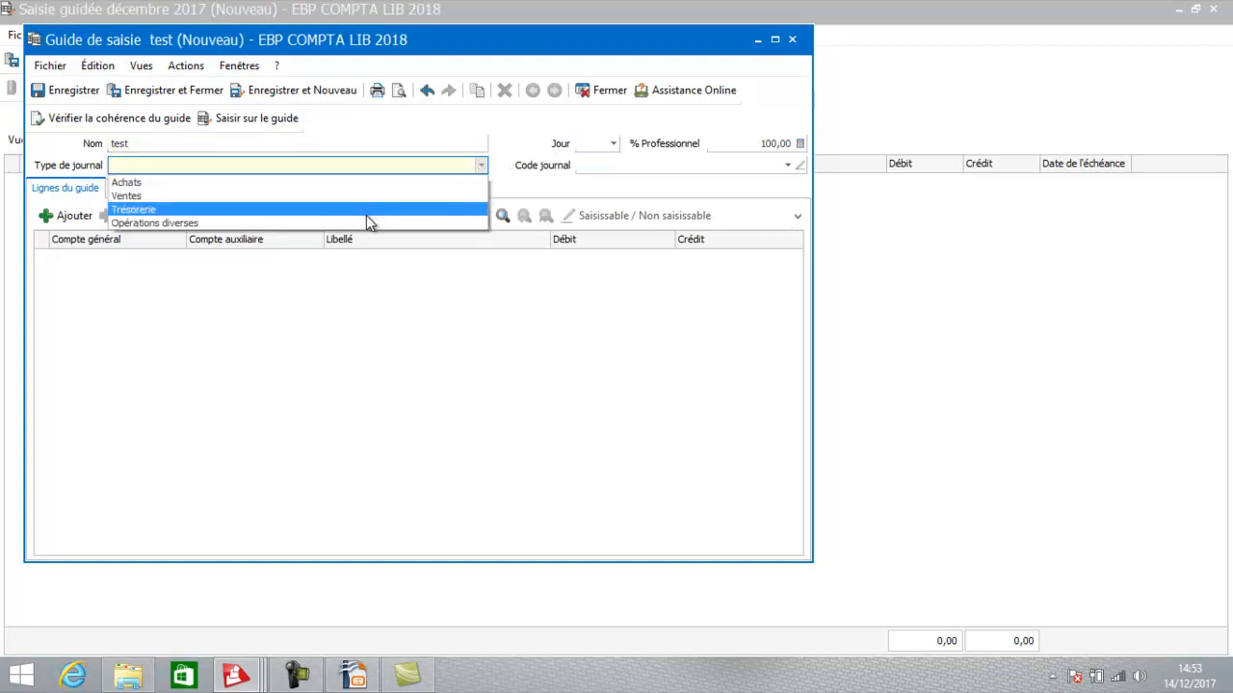
click(289, 223)
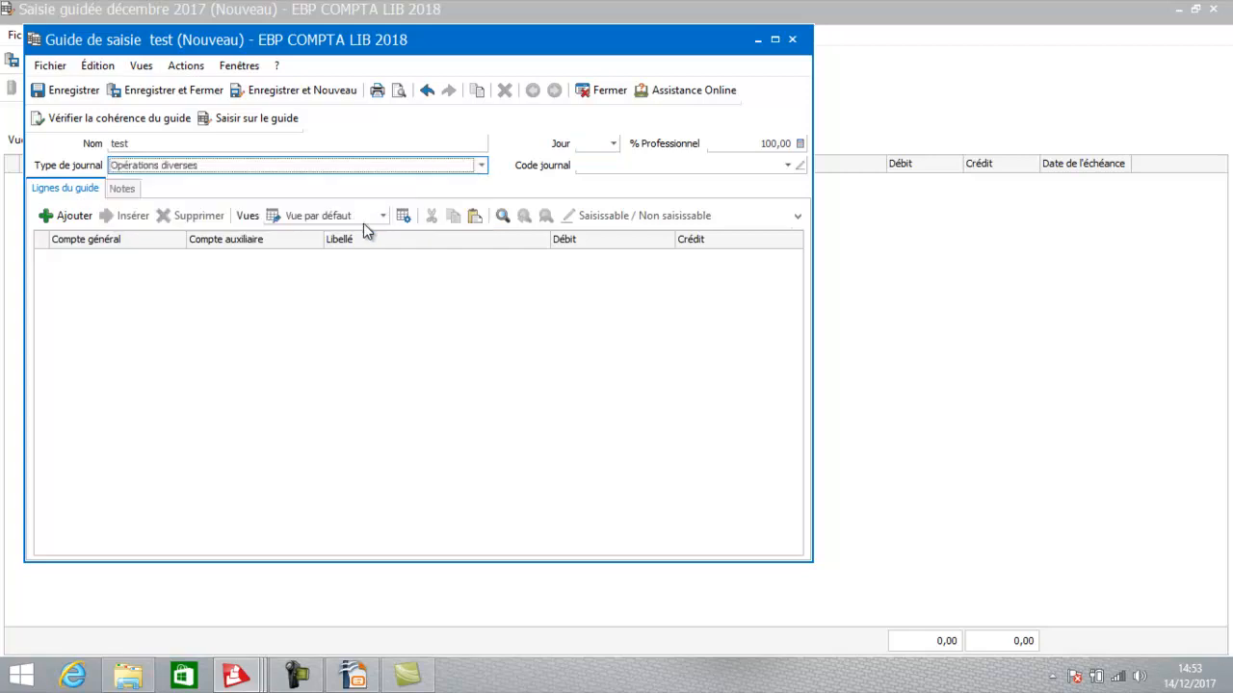
click(788, 165)
double_click(682, 227)
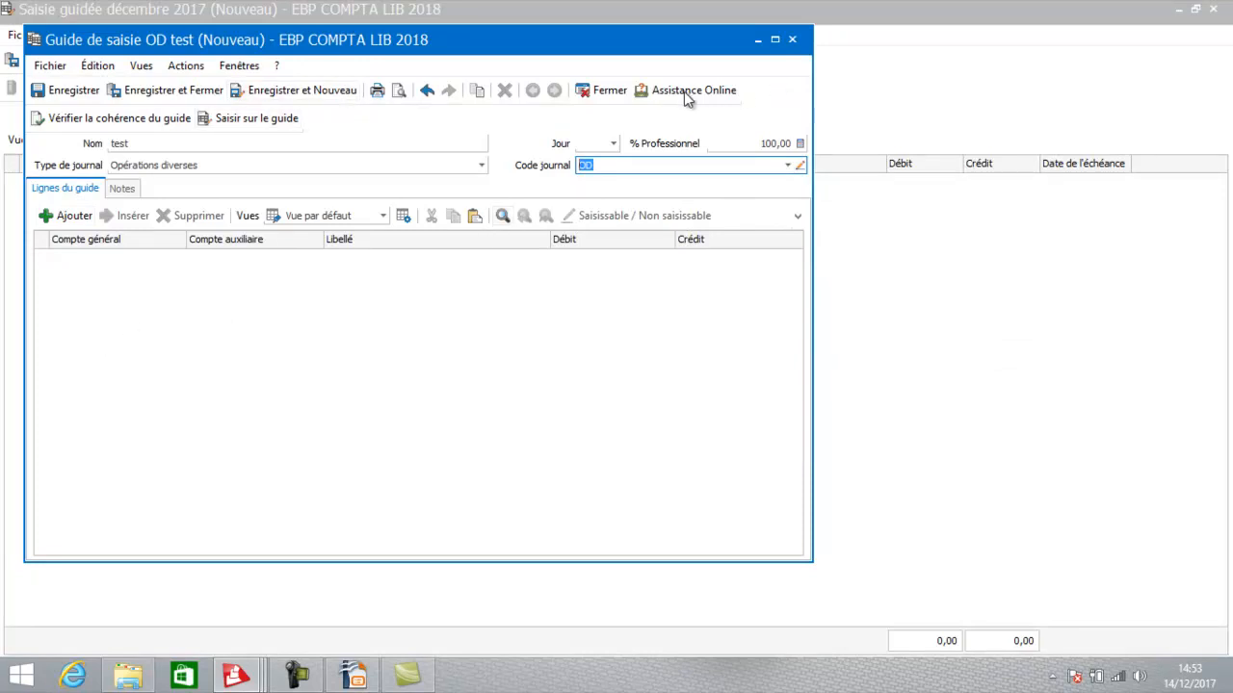
Close the test guide without saving it and close the empty guided entry
click(600, 94)
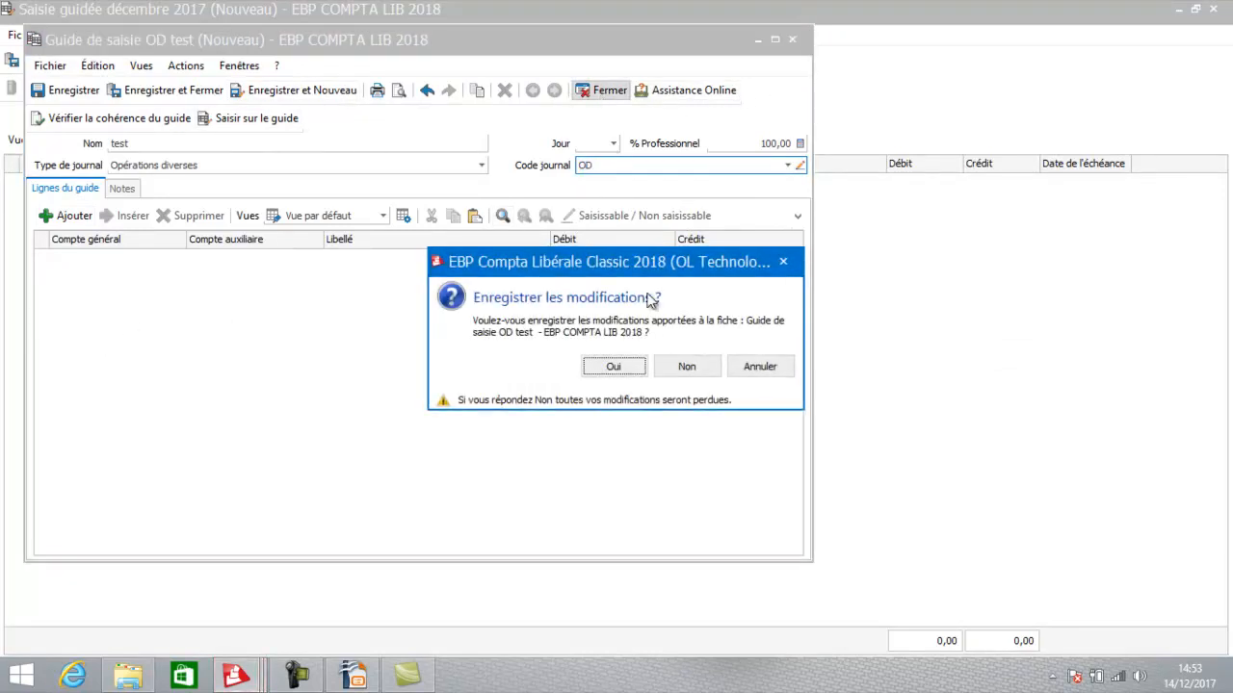
click(689, 376)
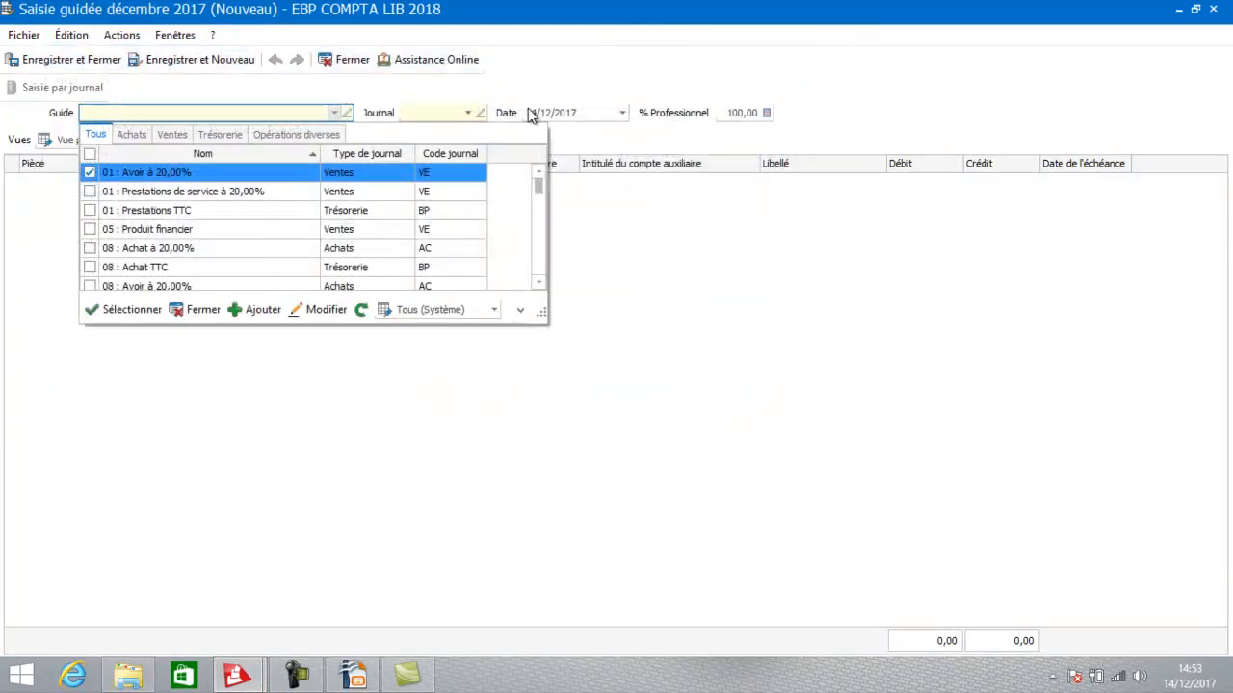
click(353, 59)
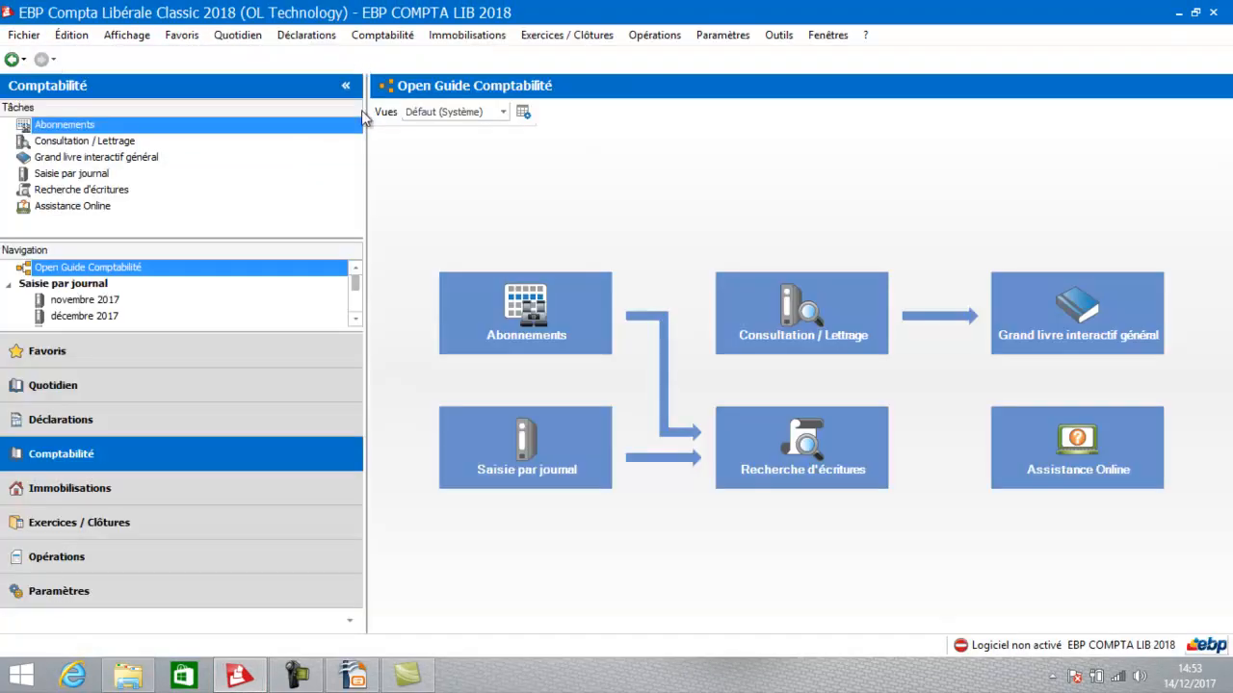
Open the November 2017 OD journal from Saisie par journal and display the available entry treatments (Traitements sur les écritures)
click(506, 459)
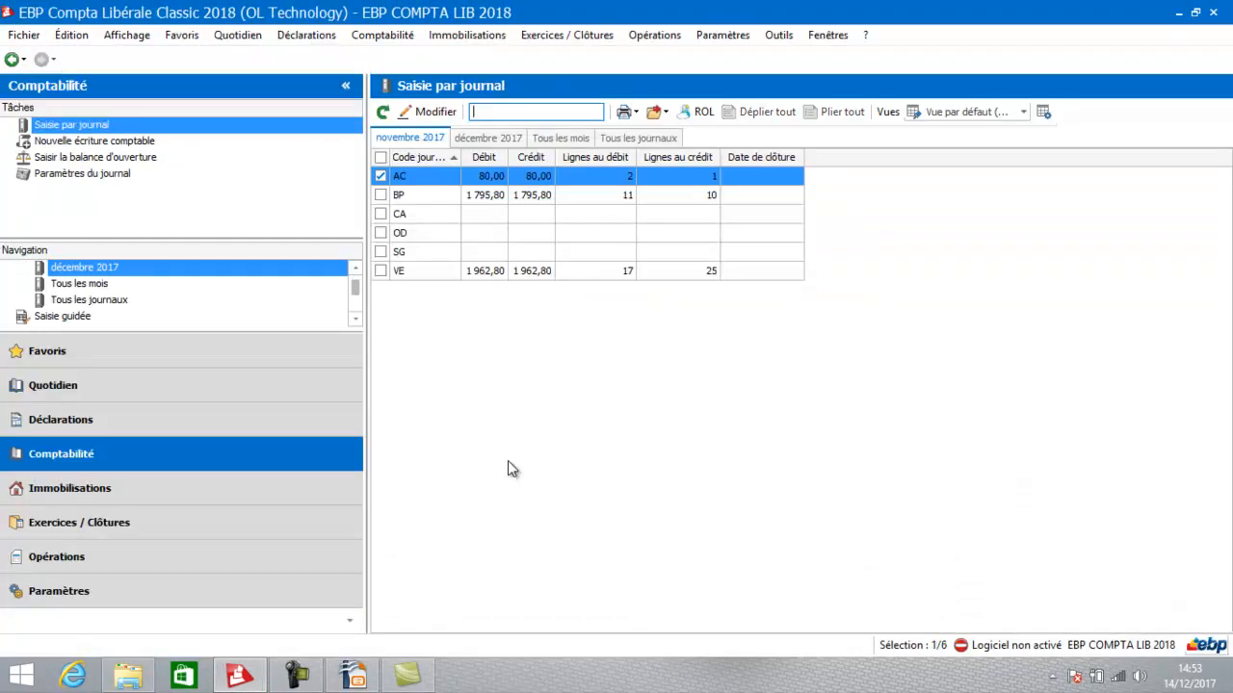
click(448, 236)
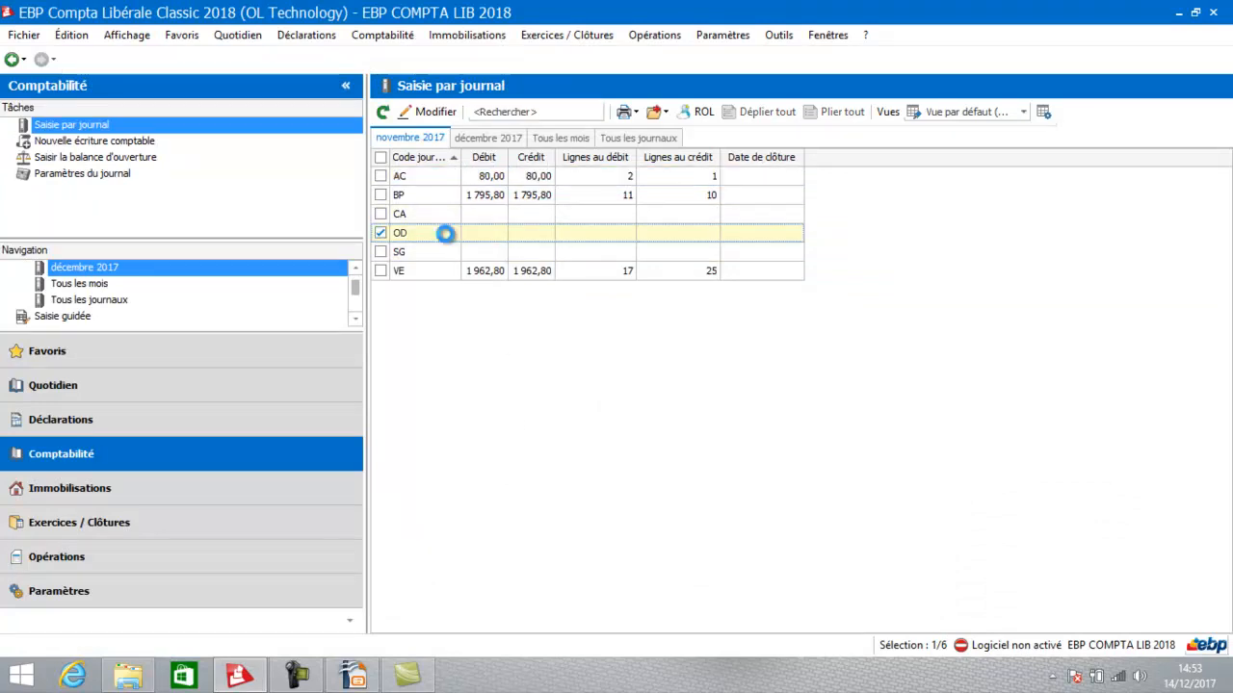
double_click(447, 237)
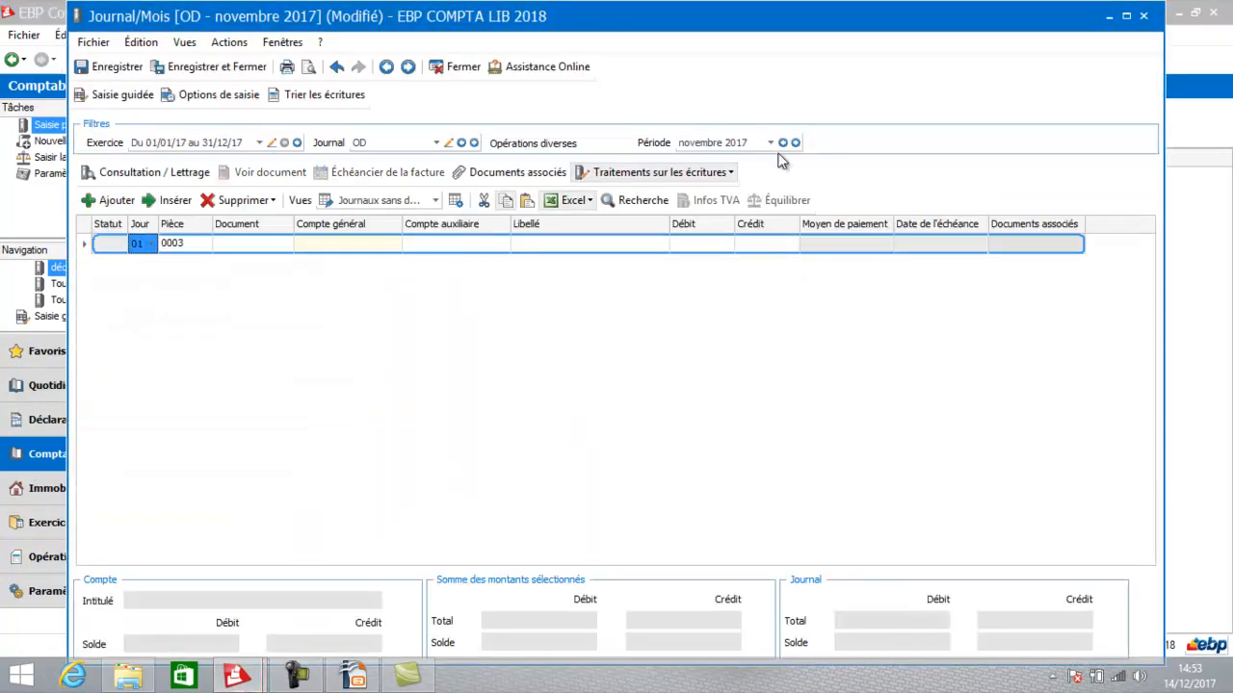
click(663, 175)
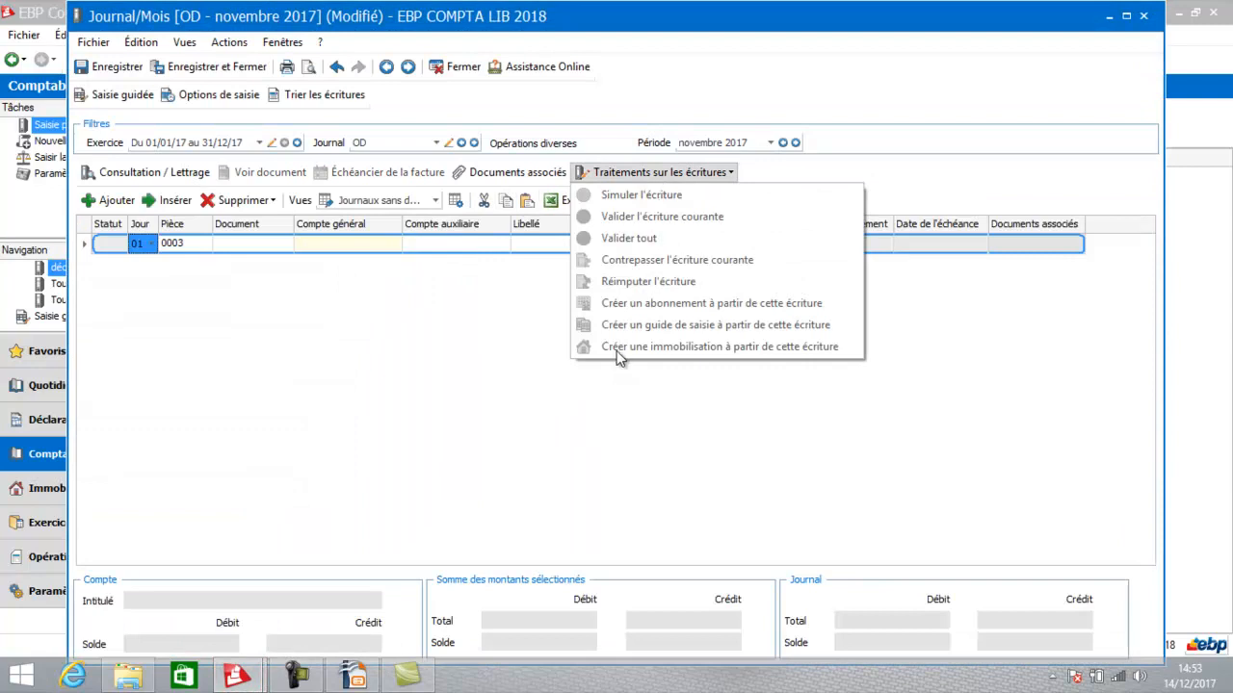